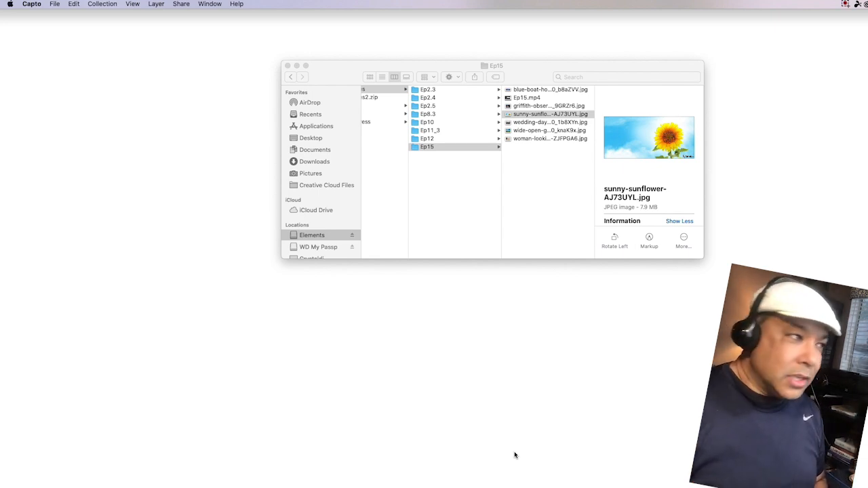
Step: Preview the sunflower JPEG full size in Quick Look, then bring up its file actions menu
scroll(466, 241, left, 5)
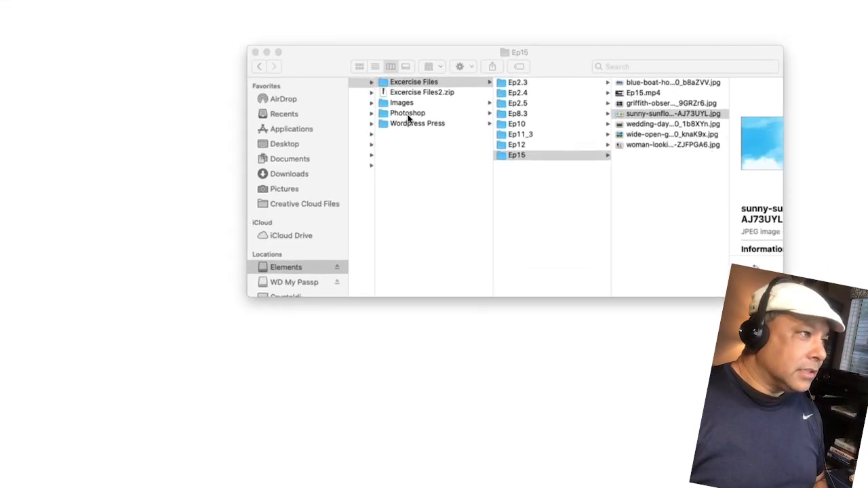
click(502, 156)
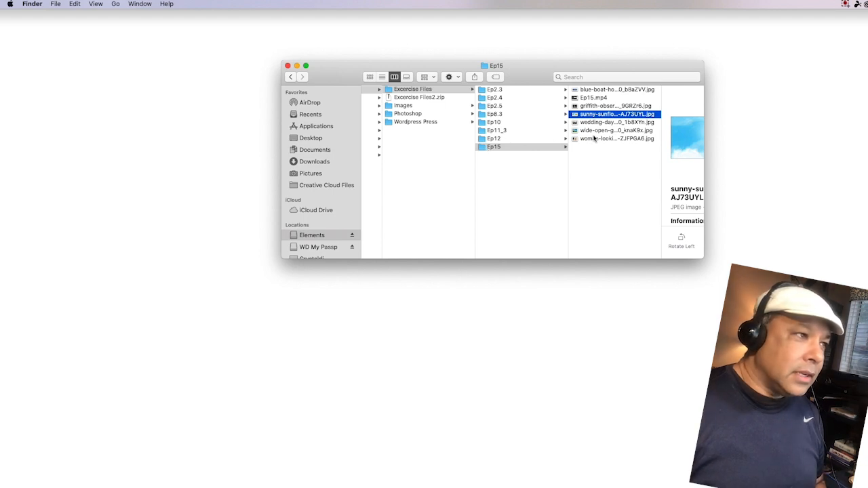
scroll(597, 124, right, 3)
scroll(594, 122, right, 3)
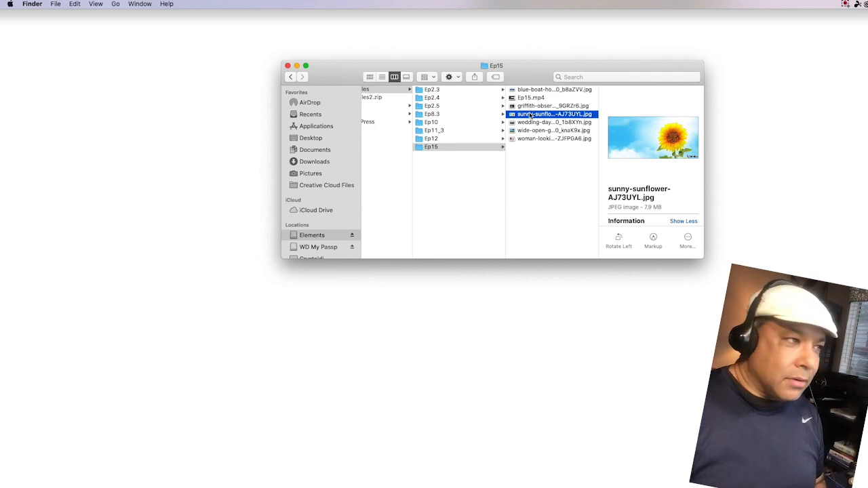
key(space)
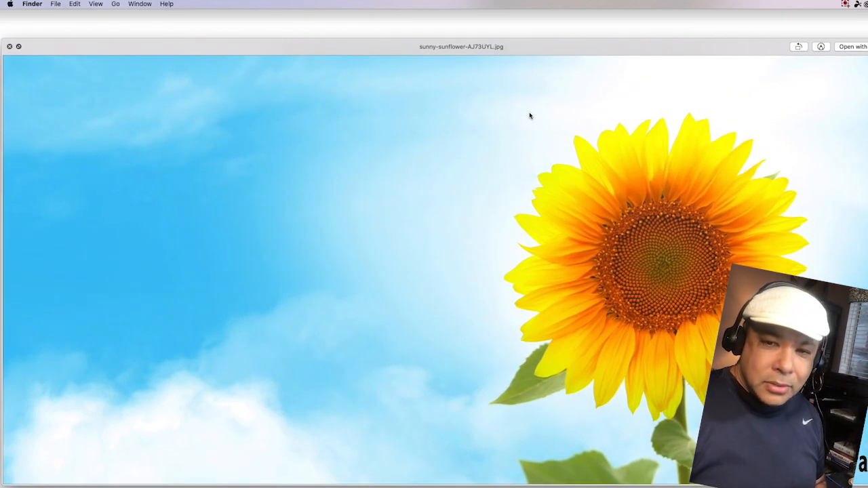
key(space)
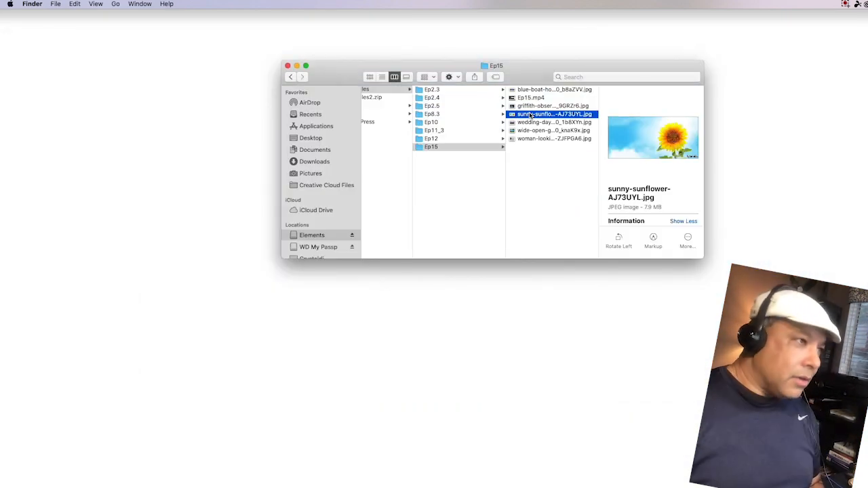
right_click(530, 116)
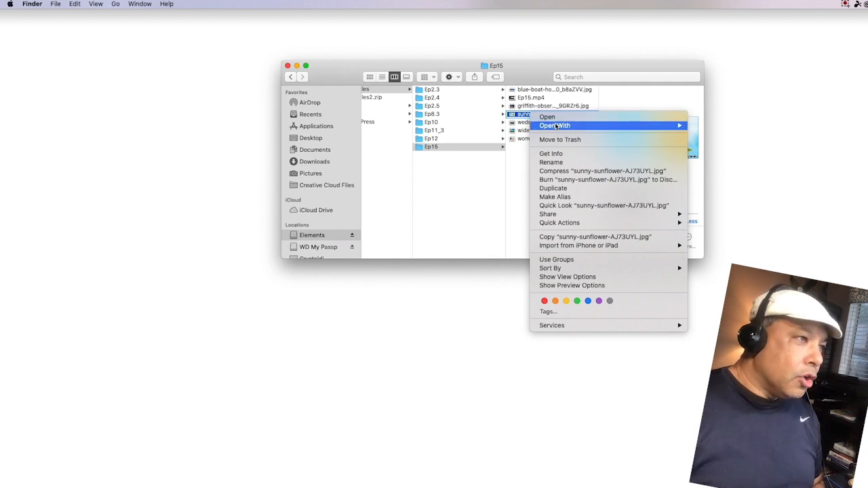
Step: Open the sunflower photo in Photoshop 2021, collapse the Clone Source panel, and select the Clone Stamp Tool
mouse_move(556, 126)
click(724, 149)
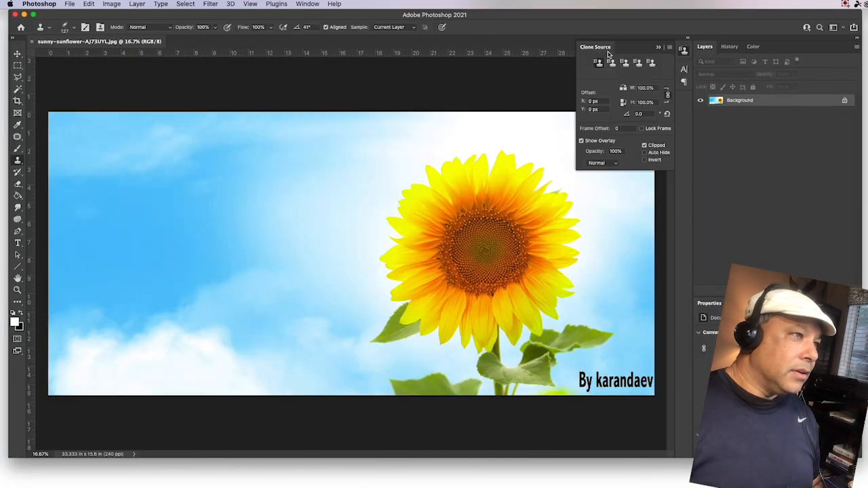
click(657, 48)
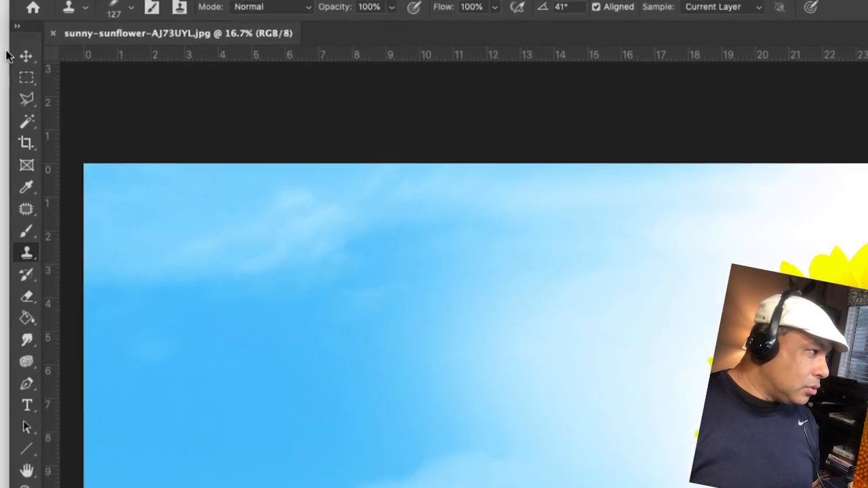
right_click(27, 261)
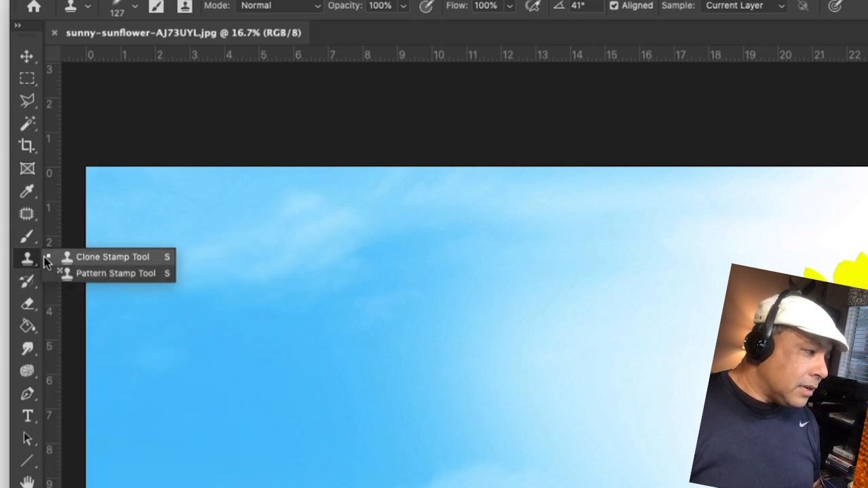
click(95, 261)
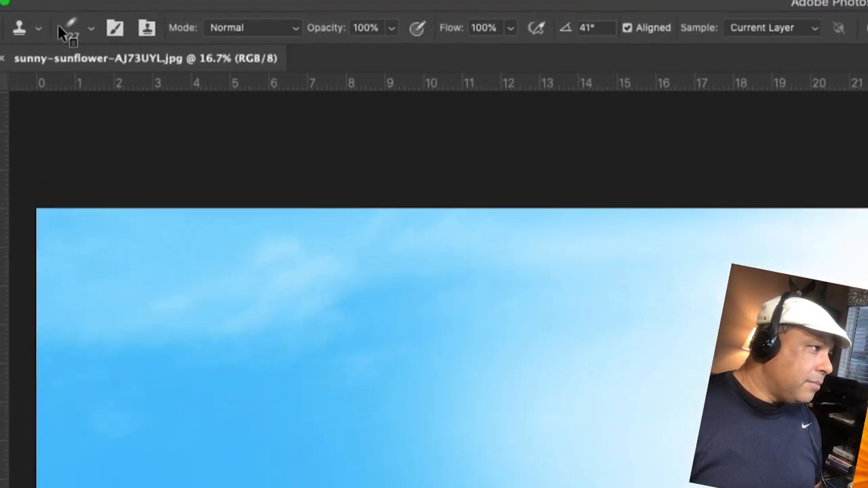
click(74, 28)
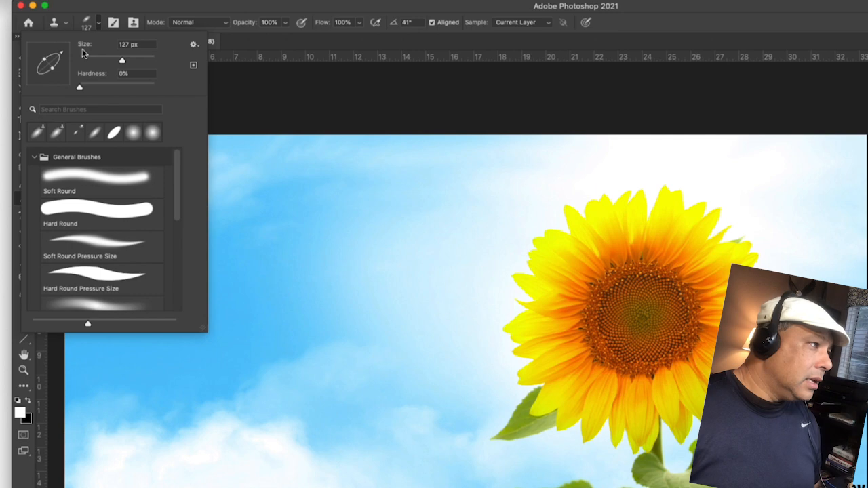
click(245, 84)
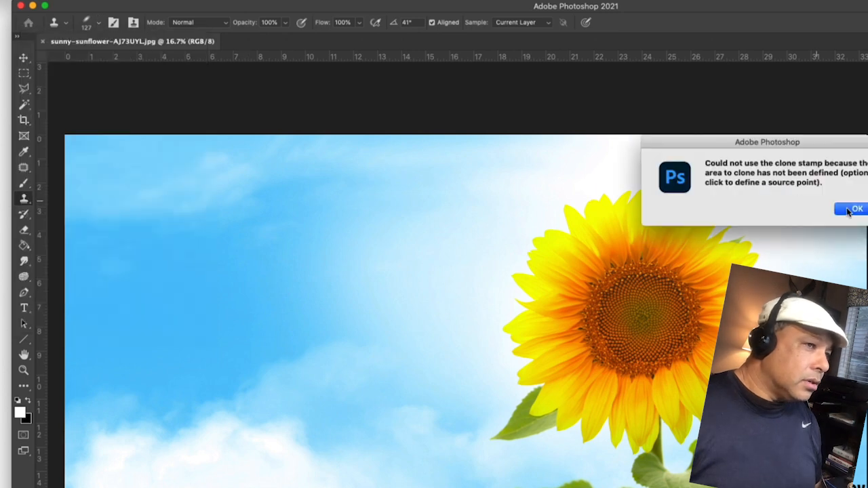
click(842, 208)
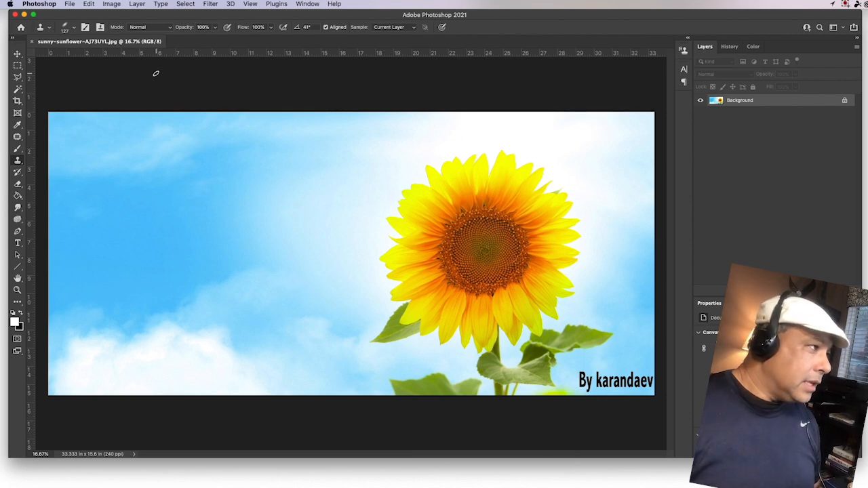
Step: Resize the sunflower image from 8000 to 2000 px wide (936 px high) in Image Size
click(112, 5)
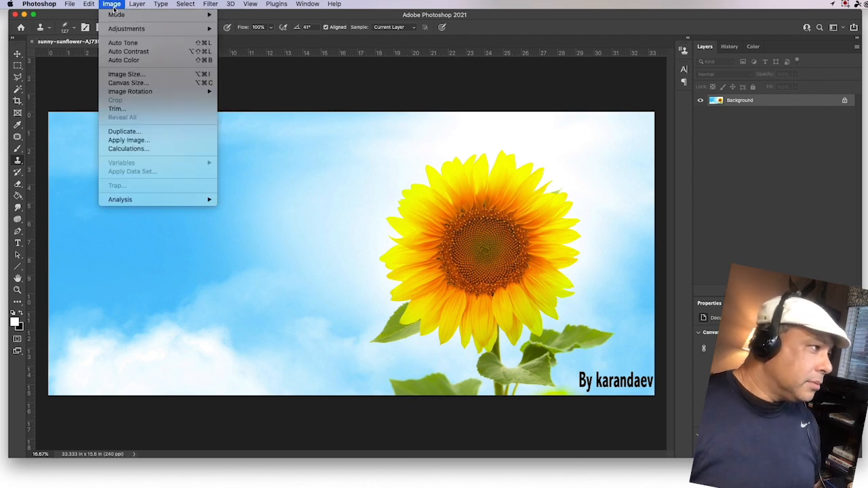
click(124, 74)
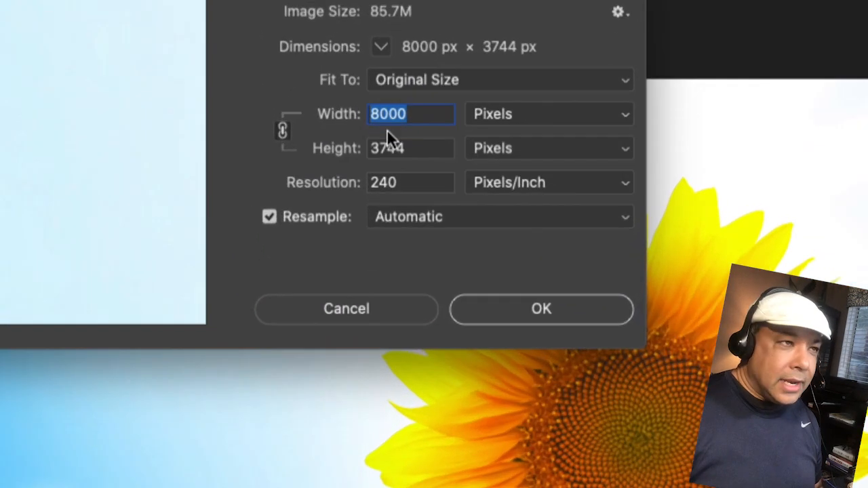
click(388, 115)
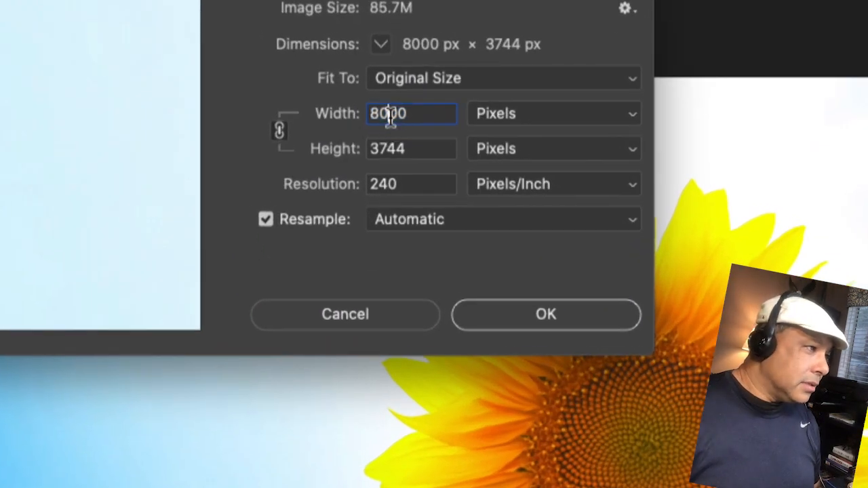
drag(381, 116, 368, 114)
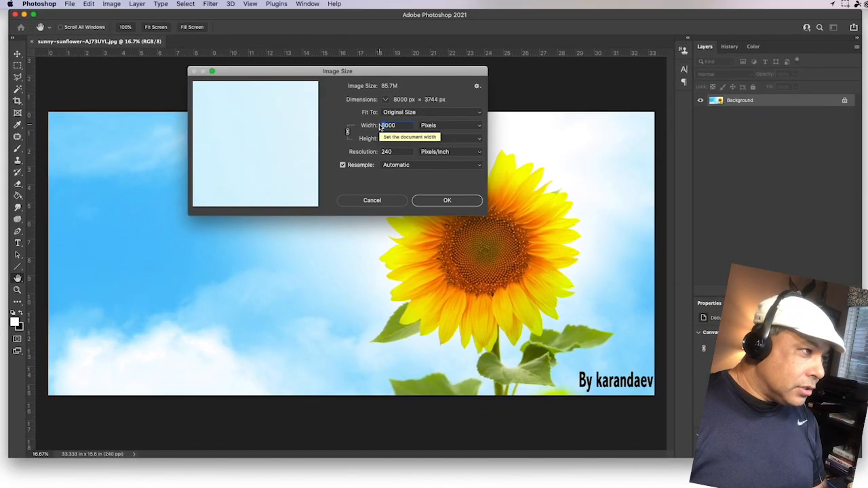
text(2)
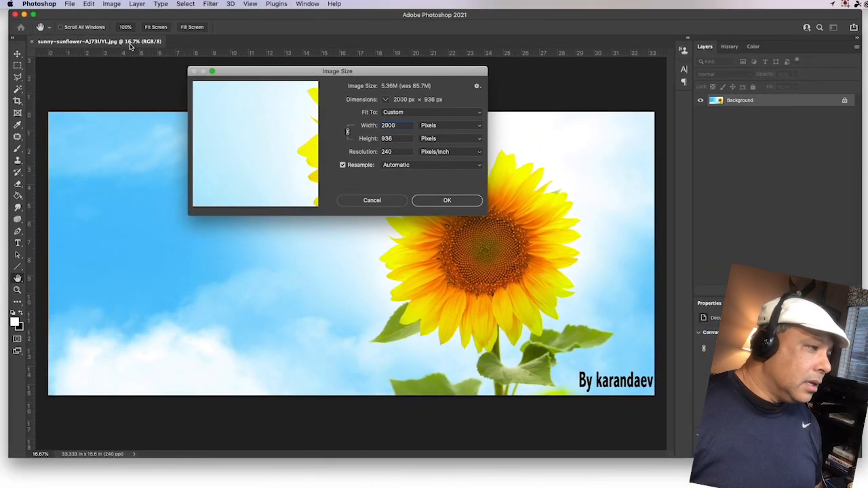
click(444, 199)
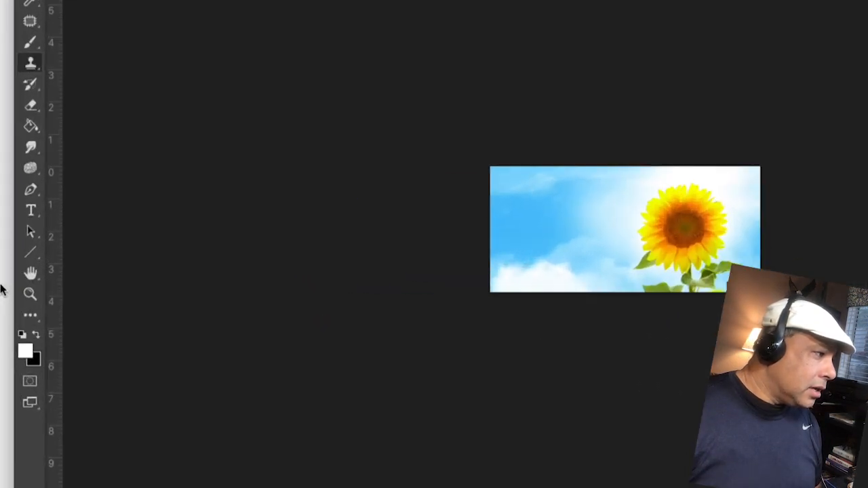
Step: Zoom in on the resized photo from 16.7% to 66.7% with the Zoom tool
click(40, 298)
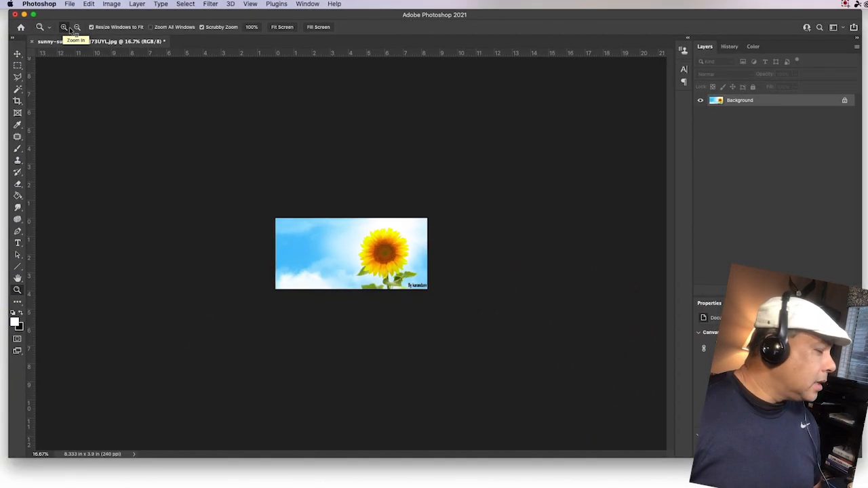
click(338, 246)
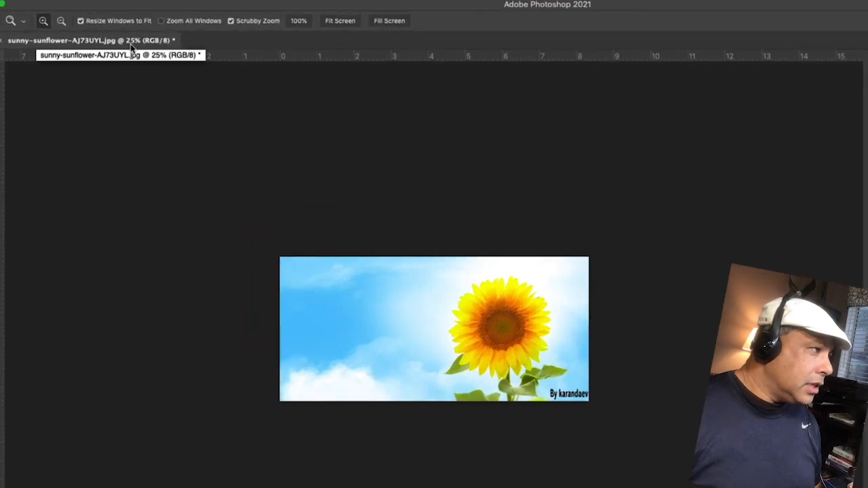
click(380, 292)
click(381, 293)
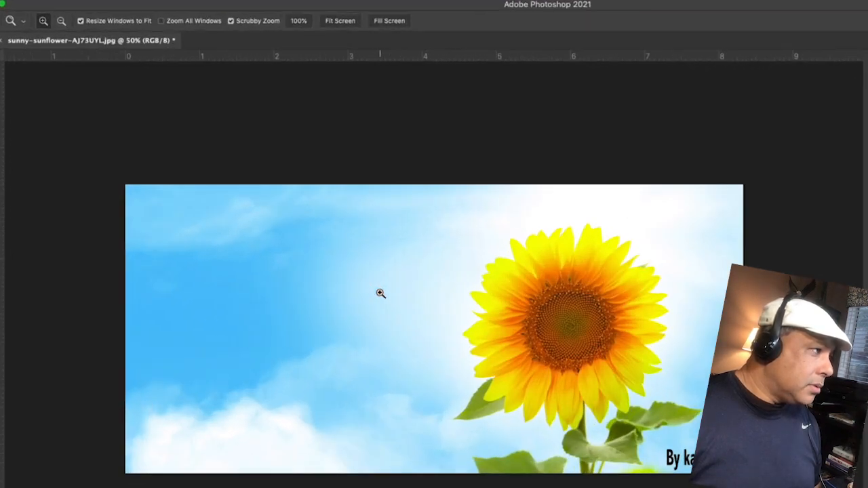
click(380, 292)
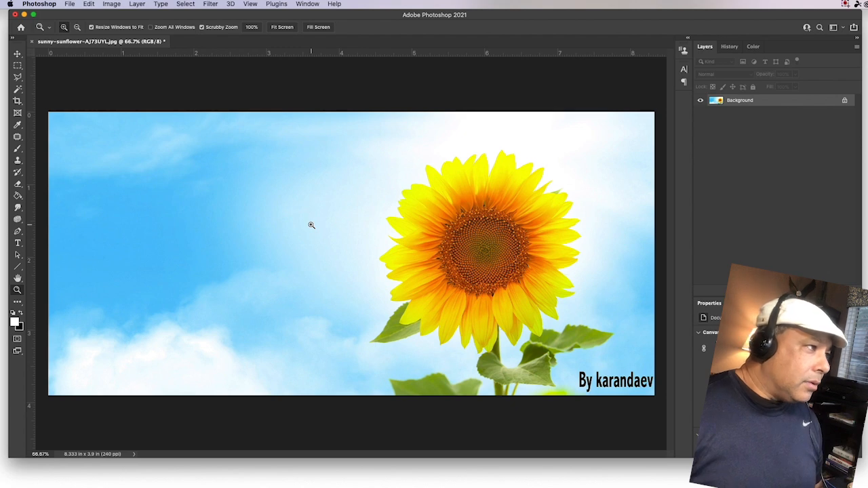
Step: Clone the sunflower head onto the sky at its left, painting petals, lower half and centre
click(18, 160)
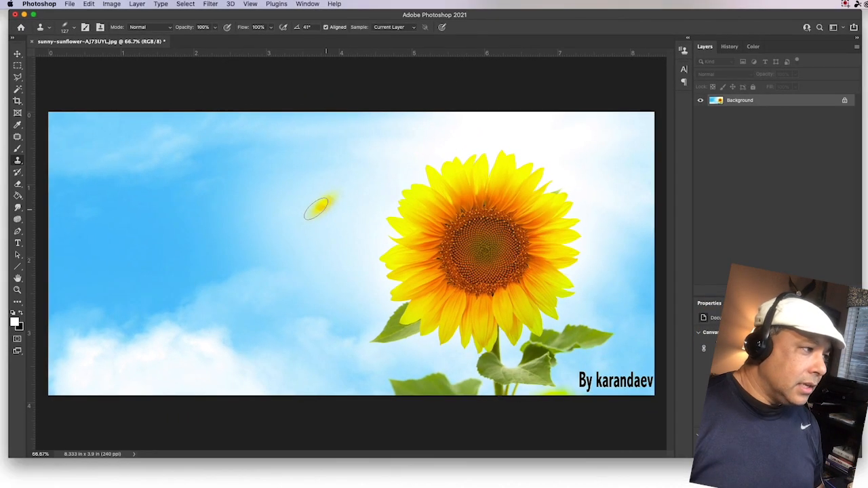
mouse_move(185, 202)
mouse_down()
mouse_move(207, 208)
mouse_move(185, 225)
mouse_move(218, 200)
mouse_move(238, 220)
mouse_move(239, 243)
mouse_move(219, 262)
mouse_move(201, 262)
mouse_move(173, 239)
mouse_move(205, 202)
mouse_move(232, 208)
mouse_move(227, 196)
mouse_move(207, 196)
mouse_move(235, 202)
mouse_move(239, 187)
mouse_move(270, 219)
mouse_move(266, 198)
mouse_move(193, 162)
mouse_move(201, 154)
mouse_move(190, 150)
mouse_move(203, 153)
mouse_move(169, 154)
mouse_move(167, 141)
mouse_move(260, 158)
mouse_move(109, 169)
mouse_up()
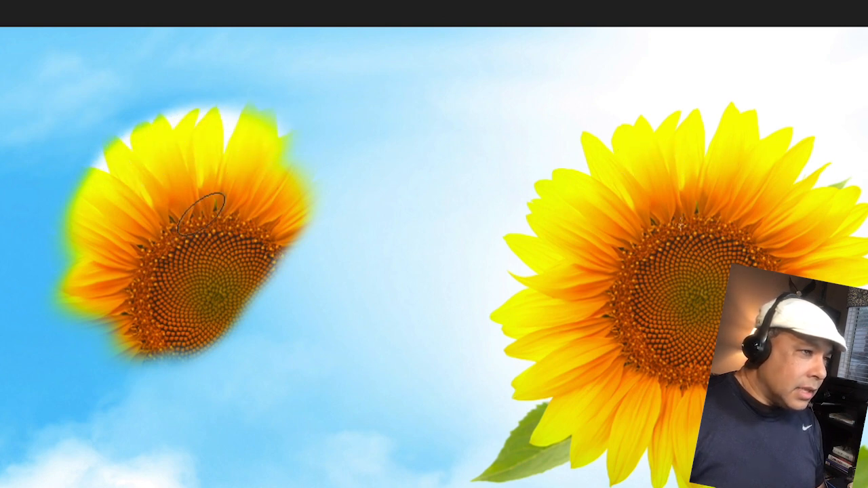
mouse_move(202, 213)
mouse_down()
mouse_move(286, 179)
mouse_move(244, 208)
mouse_move(315, 238)
mouse_up()
drag(283, 269, 284, 270)
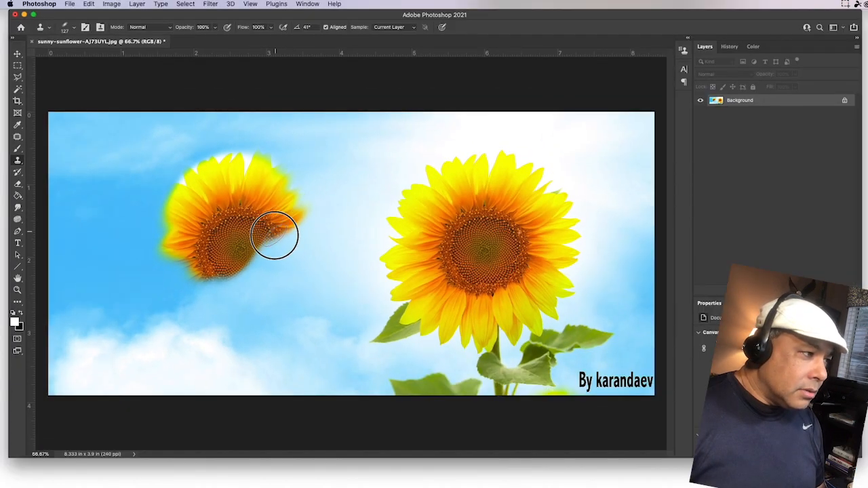
mouse_move(274, 235)
mouse_down()
mouse_move(208, 256)
mouse_move(179, 250)
mouse_move(187, 265)
mouse_move(245, 295)
mouse_move(242, 286)
mouse_move(261, 274)
mouse_move(251, 293)
mouse_move(280, 282)
mouse_move(288, 252)
mouse_move(267, 172)
mouse_move(284, 185)
mouse_move(299, 277)
mouse_move(242, 315)
mouse_move(197, 289)
mouse_move(258, 339)
mouse_move(221, 332)
mouse_move(259, 384)
mouse_move(253, 330)
mouse_move(236, 399)
mouse_move(254, 377)
mouse_move(194, 397)
mouse_move(234, 398)
mouse_move(248, 357)
mouse_move(231, 308)
mouse_move(279, 264)
mouse_move(293, 305)
mouse_move(287, 189)
mouse_move(236, 162)
mouse_move(205, 163)
mouse_move(189, 285)
mouse_move(211, 305)
mouse_move(194, 304)
mouse_move(324, 293)
mouse_move(326, 263)
mouse_move(269, 179)
mouse_move(215, 166)
mouse_move(184, 212)
mouse_move(164, 276)
mouse_move(177, 296)
mouse_move(161, 288)
mouse_move(134, 210)
mouse_move(178, 175)
mouse_move(142, 255)
mouse_move(216, 160)
mouse_move(161, 226)
mouse_move(237, 332)
mouse_up()
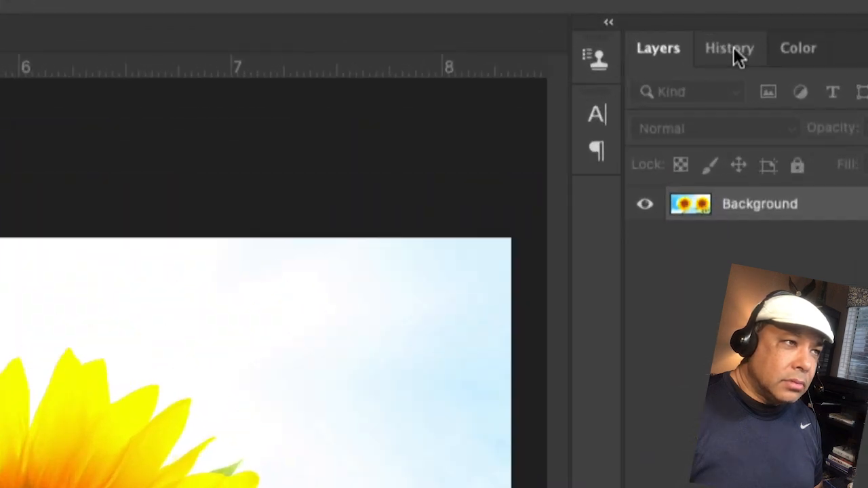
Step: Undo all the cloning strokes in History, returning to the resized image
click(730, 47)
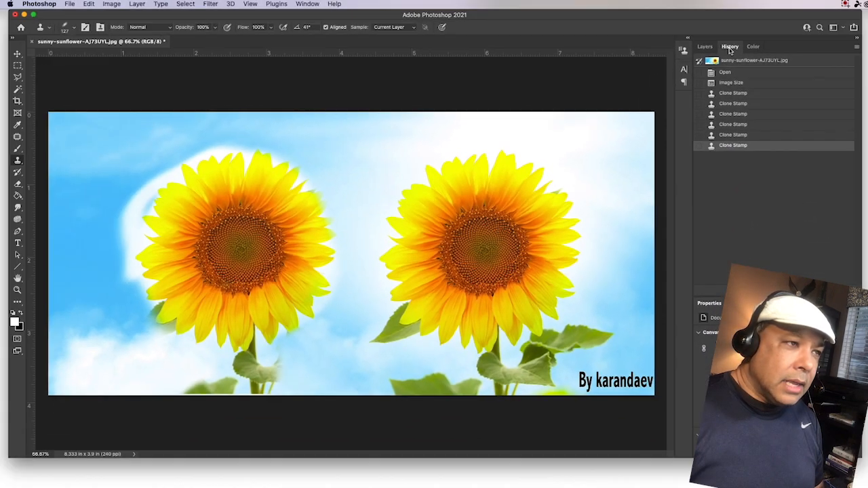
click(729, 135)
click(729, 124)
click(729, 114)
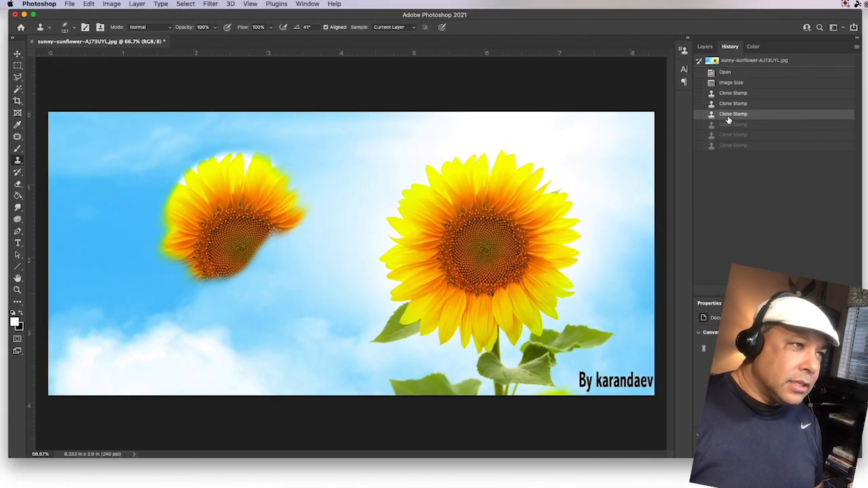
click(730, 82)
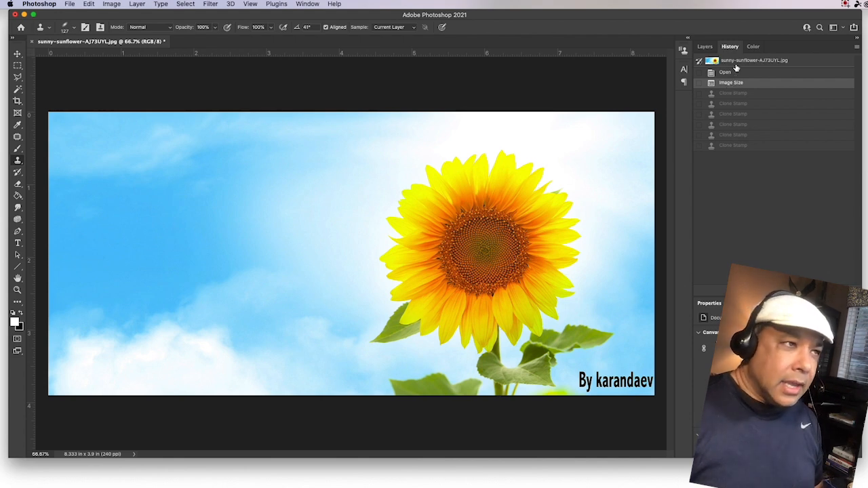
Step: Add a new empty layer named Layer 1 above the Background
click(706, 47)
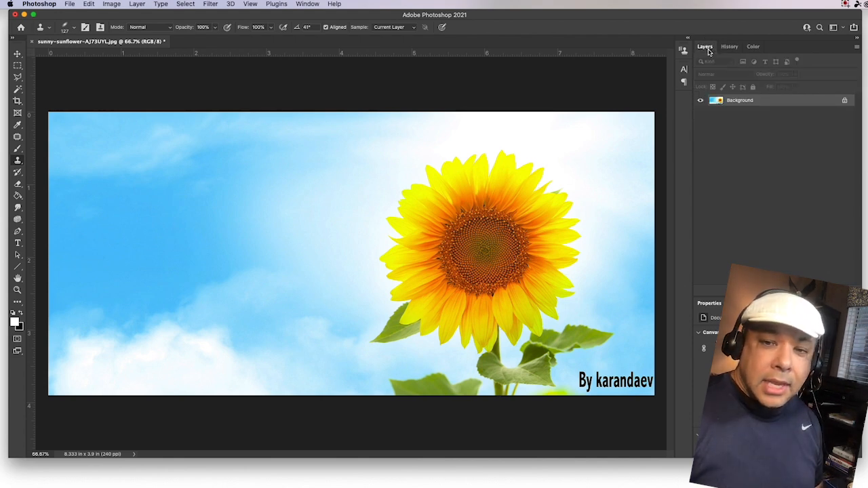
click(138, 4)
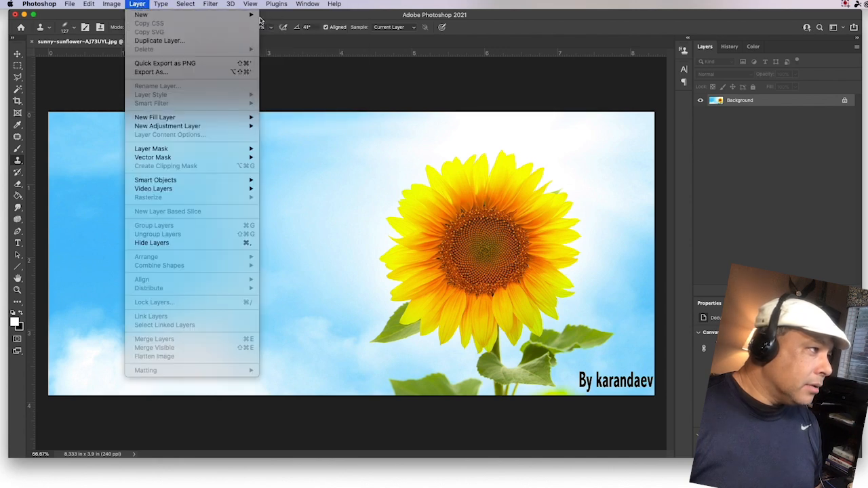
click(279, 15)
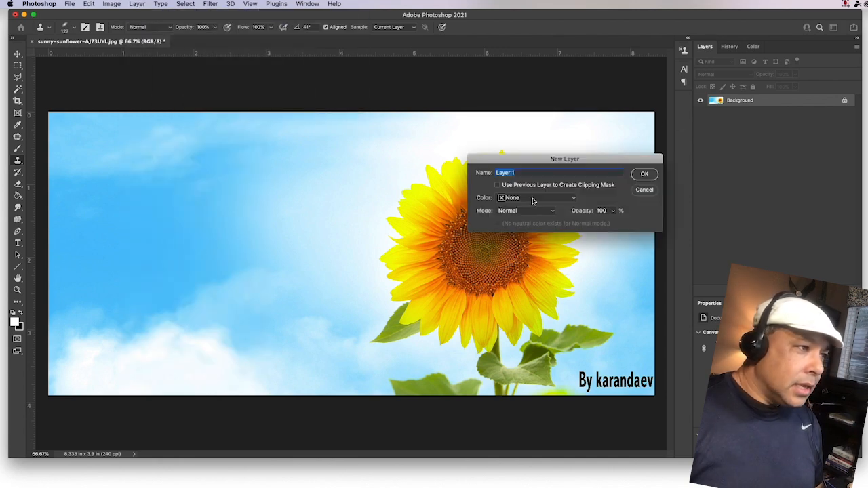
click(644, 174)
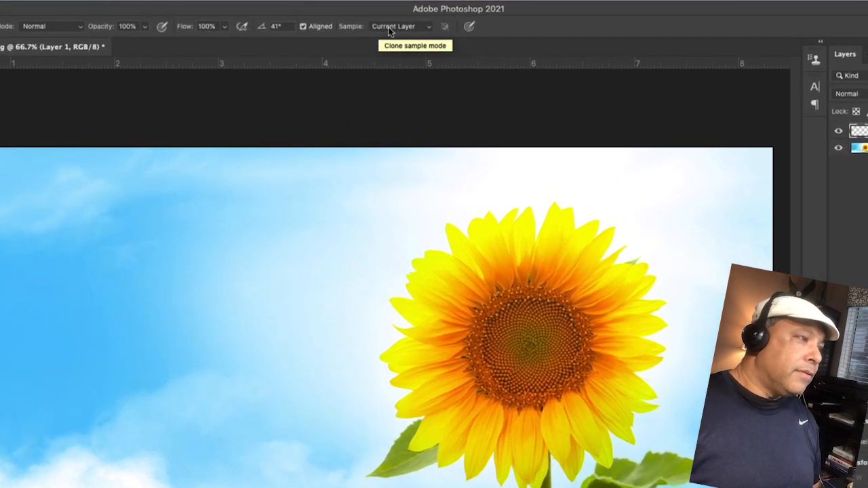
Step: Set the Clone Stamp Sample option to Current & Below
click(390, 28)
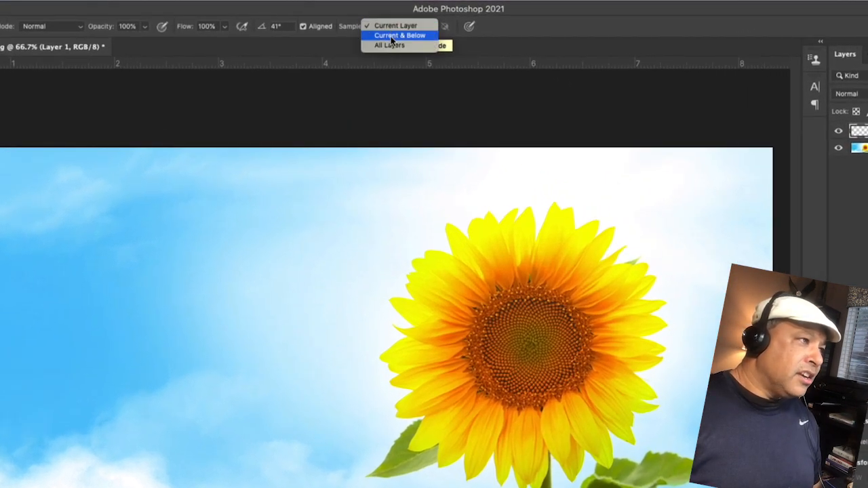
click(390, 37)
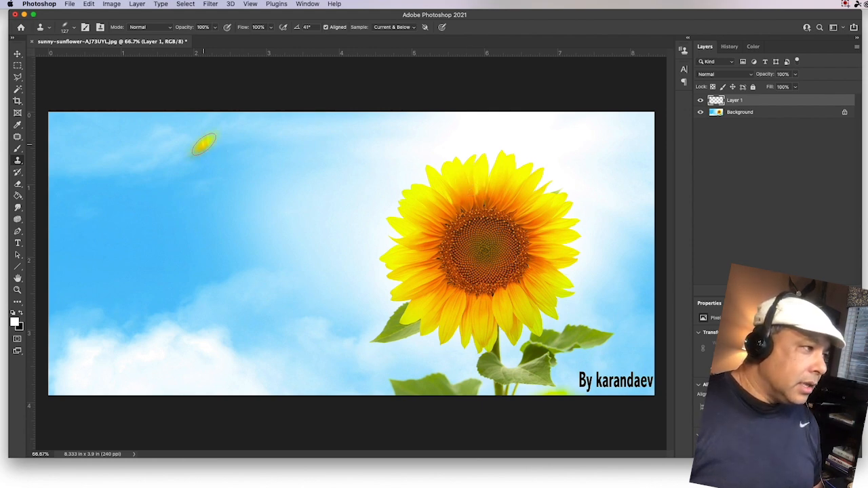
Step: Clone a sunflower with leaves onto Layer 1 in the left sky, then nudge it down slightly
mouse_move(204, 143)
mouse_down()
mouse_move(224, 148)
mouse_move(191, 154)
mouse_move(225, 177)
mouse_move(245, 160)
mouse_move(241, 154)
mouse_move(208, 187)
mouse_move(236, 168)
mouse_move(221, 182)
mouse_move(215, 237)
mouse_move(232, 245)
mouse_move(286, 183)
mouse_move(244, 170)
mouse_move(184, 234)
mouse_move(209, 221)
mouse_move(228, 235)
mouse_move(169, 238)
mouse_move(233, 284)
mouse_move(165, 225)
mouse_move(162, 233)
mouse_move(161, 180)
mouse_move(201, 129)
mouse_move(282, 157)
mouse_move(294, 206)
mouse_move(245, 272)
mouse_move(274, 255)
mouse_move(244, 287)
mouse_move(284, 250)
mouse_move(288, 183)
mouse_move(299, 241)
mouse_move(220, 269)
mouse_move(155, 240)
mouse_move(181, 276)
mouse_move(226, 297)
mouse_move(172, 258)
mouse_move(158, 230)
mouse_move(158, 263)
mouse_move(116, 314)
mouse_move(169, 284)
mouse_move(223, 329)
mouse_move(223, 318)
mouse_move(232, 367)
mouse_move(178, 354)
mouse_move(255, 346)
mouse_move(228, 308)
mouse_move(259, 347)
mouse_move(261, 291)
mouse_move(321, 306)
mouse_up()
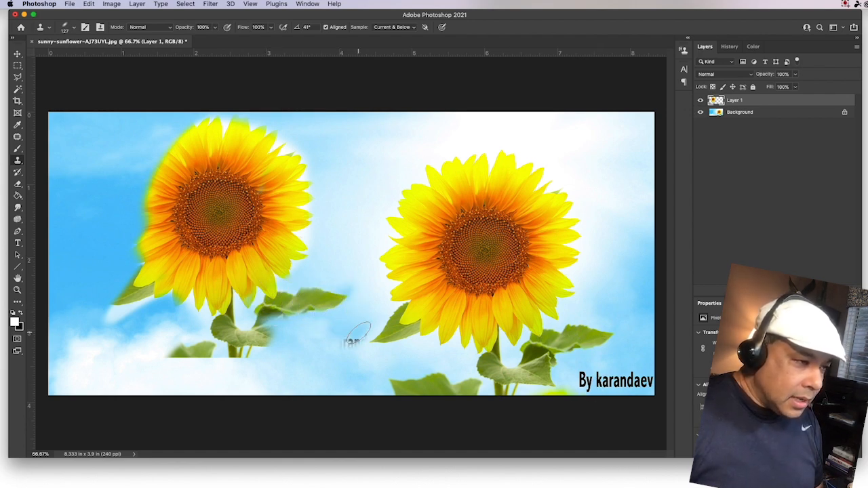
mouse_move(306, 310)
mouse_down()
mouse_move(289, 325)
mouse_move(253, 338)
mouse_move(285, 348)
mouse_move(249, 331)
mouse_move(263, 339)
mouse_move(184, 359)
mouse_move(226, 333)
mouse_move(157, 364)
mouse_move(198, 351)
mouse_move(128, 356)
mouse_move(250, 342)
mouse_move(273, 344)
mouse_up()
mouse_move(203, 139)
mouse_down()
mouse_move(158, 169)
mouse_move(158, 160)
mouse_move(145, 224)
mouse_move(169, 147)
mouse_move(242, 126)
mouse_move(160, 142)
mouse_move(242, 145)
mouse_move(219, 200)
mouse_move(188, 216)
mouse_up()
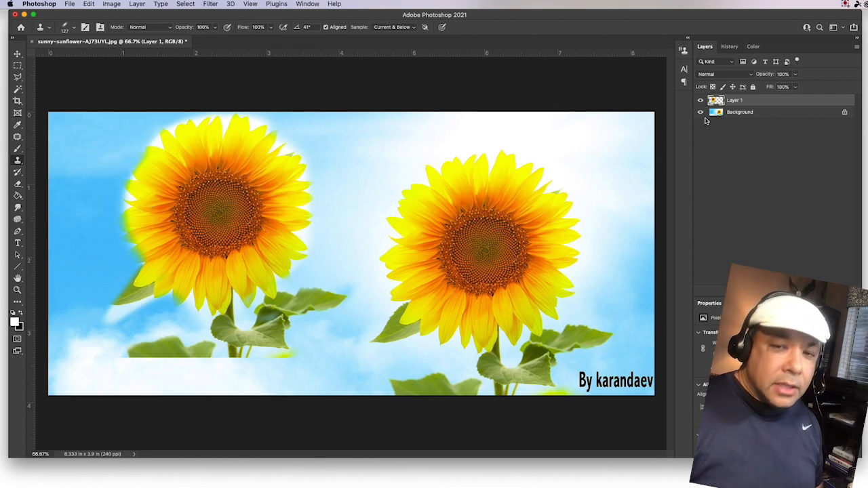
click(18, 55)
drag(243, 161, 246, 205)
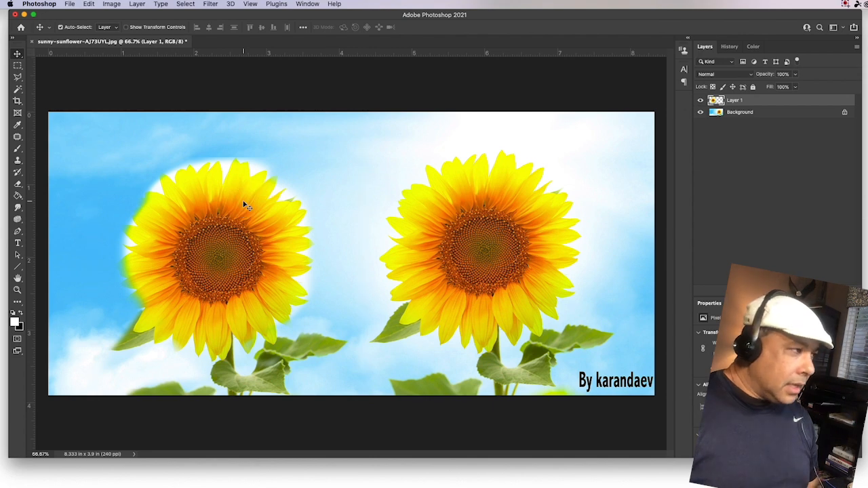
Step: Free-transform the cloned sunflower down to about 64% and move it toward the lower left
click(89, 4)
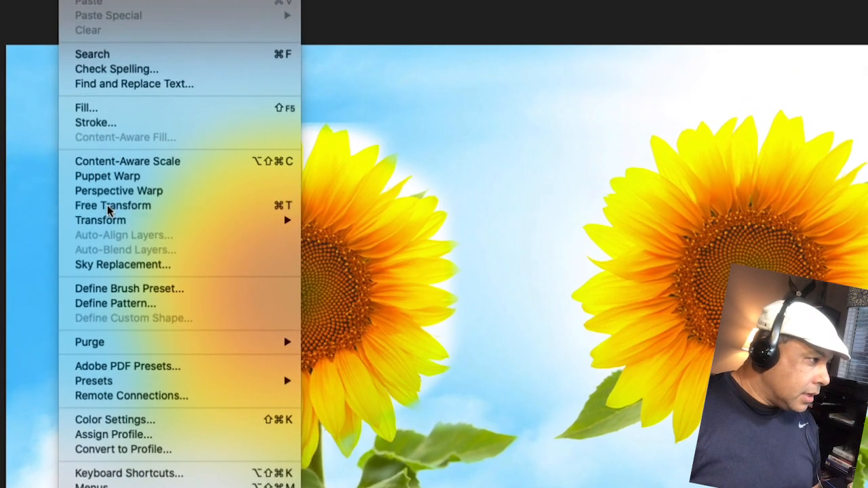
click(109, 206)
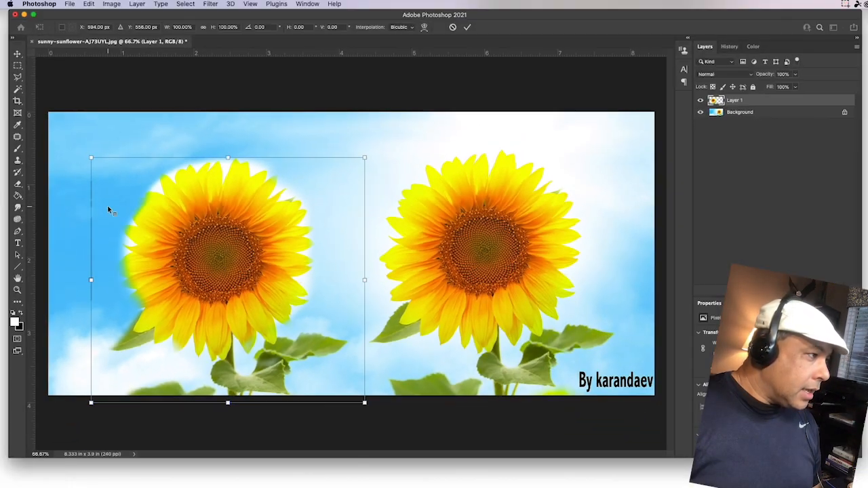
drag(91, 158, 190, 246)
drag(262, 298, 148, 291)
key(Return)
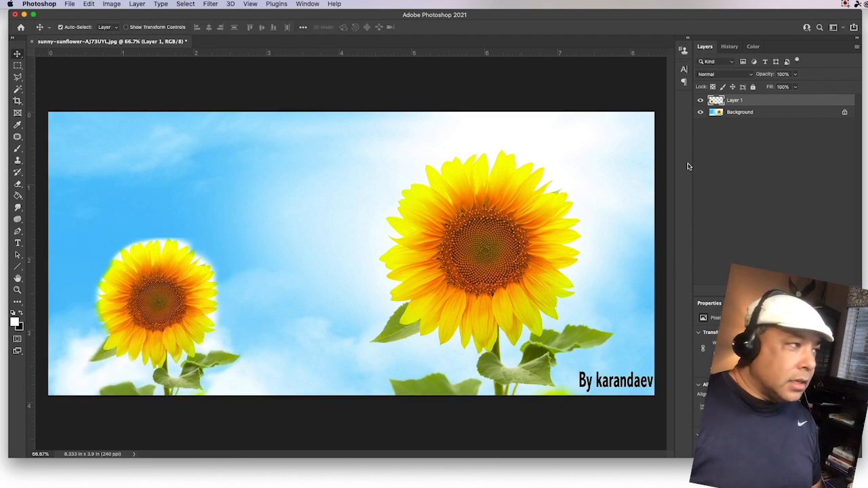
click(137, 4)
Step: Add a new Layer 2 and make it the active layer
mouse_move(143, 15)
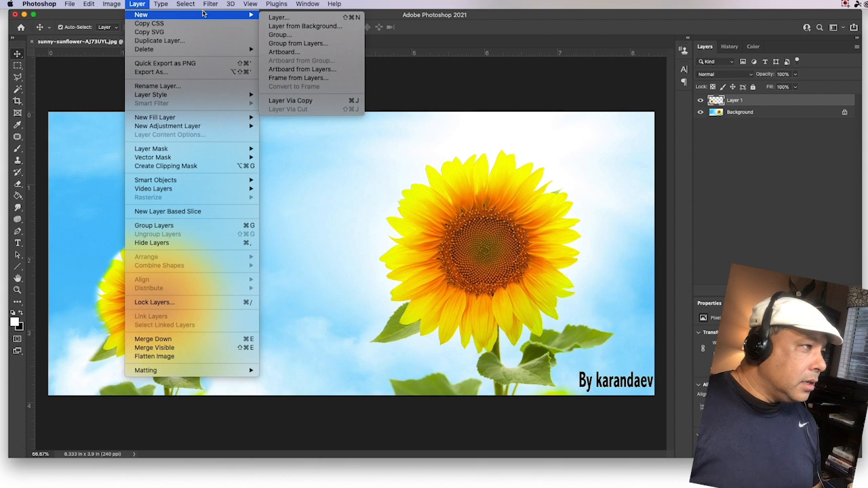
click(283, 18)
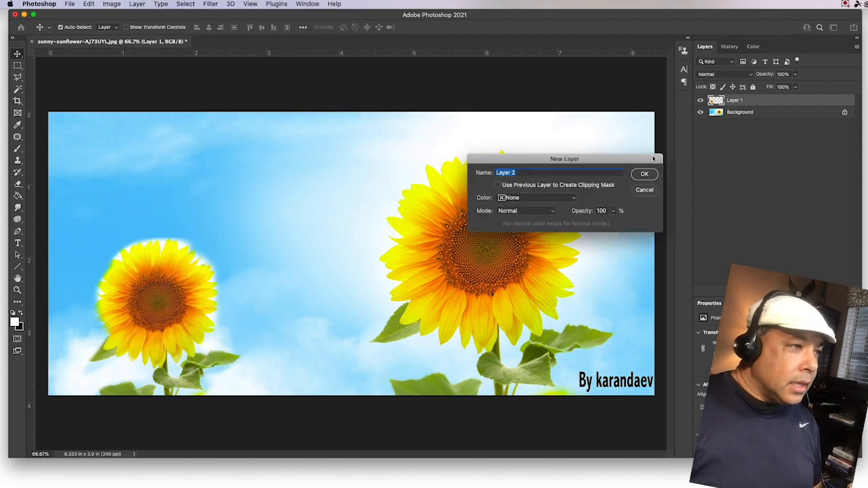
click(641, 175)
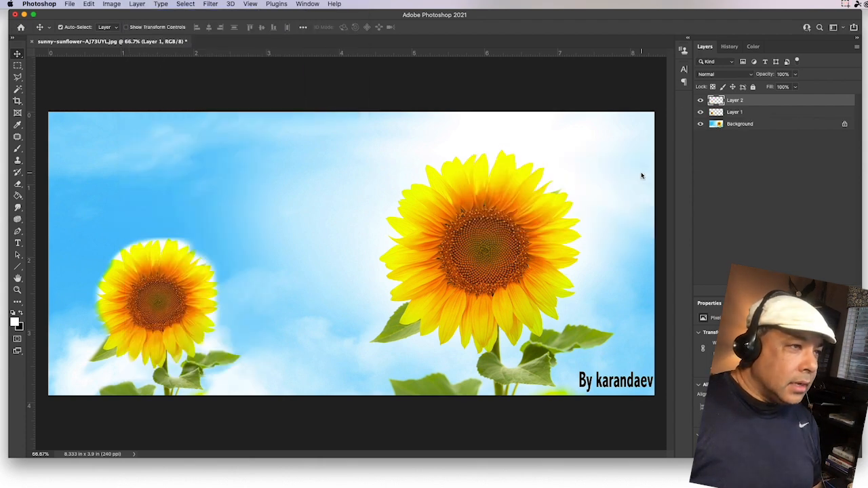
click(748, 125)
click(745, 113)
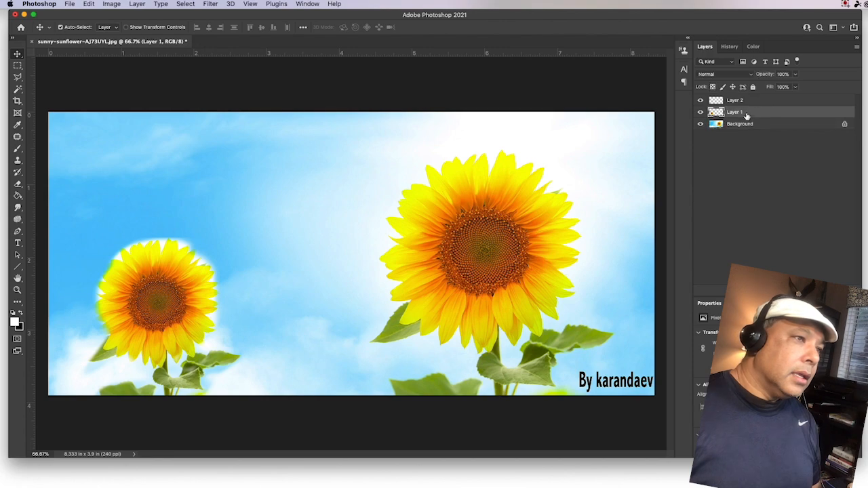
click(747, 101)
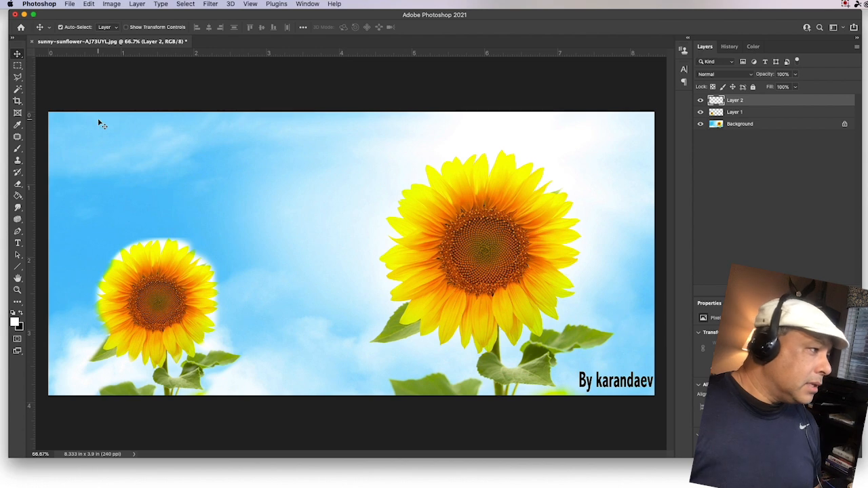
Step: Switch to the Clone Stamp and set its Sample option to All Layers
click(18, 160)
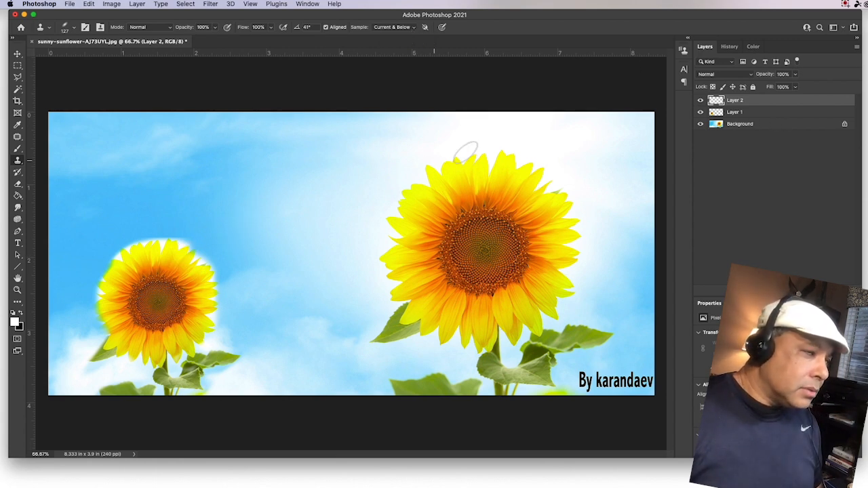
click(413, 27)
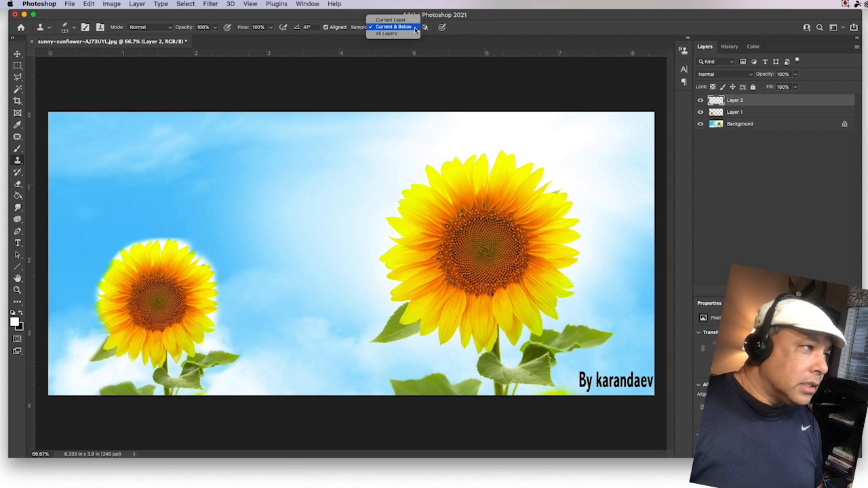
click(401, 37)
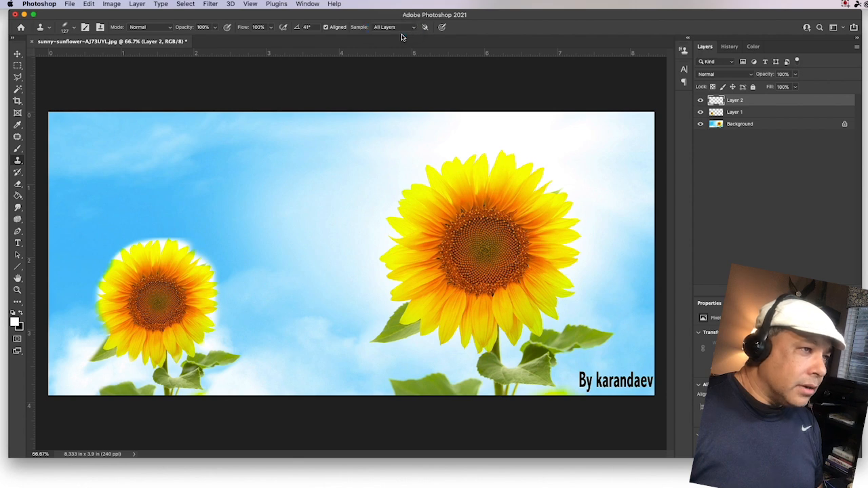
Step: Source the big sunflower and clone a third sunflower with stem and leaves onto Layer 2's upper sky
click(738, 124)
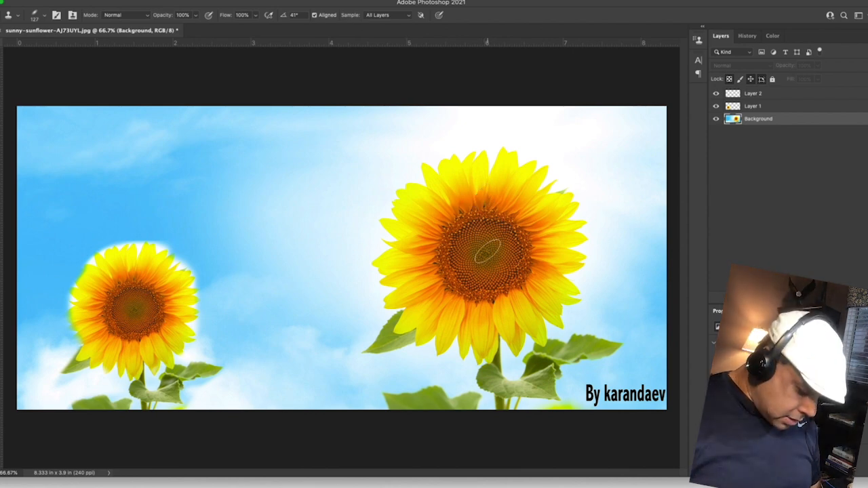
alt+click(487, 252)
drag(249, 169, 260, 179)
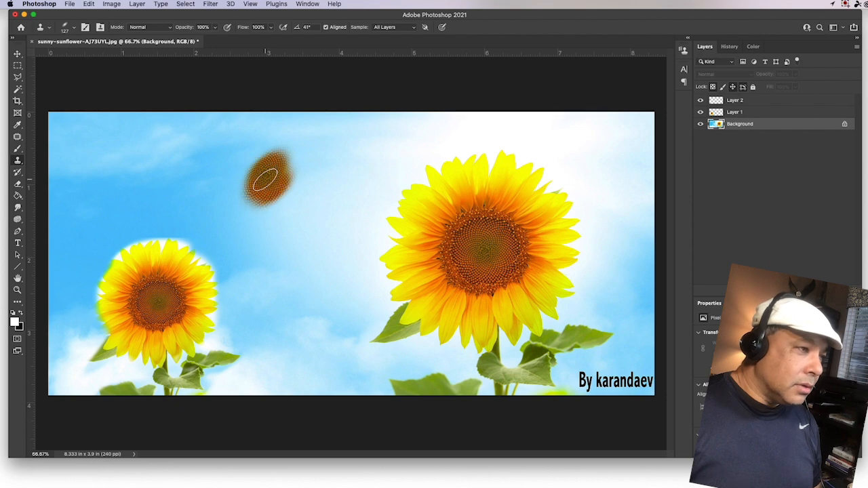
key(super+z)
click(754, 101)
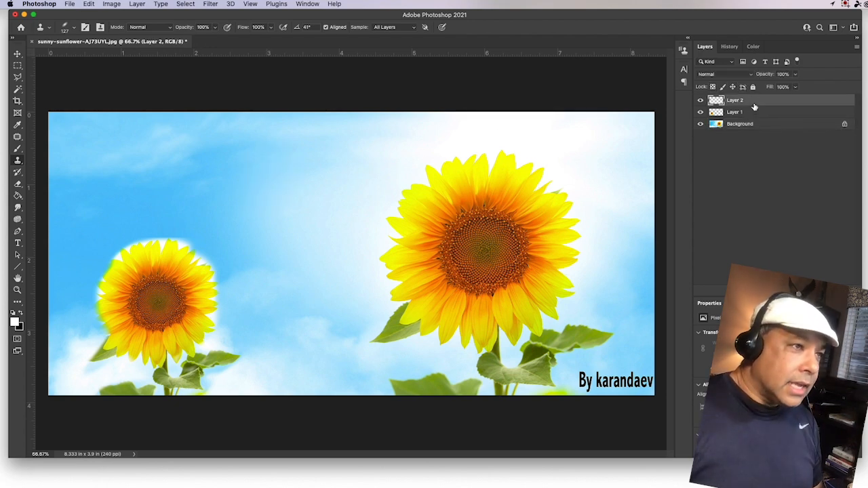
mouse_move(305, 199)
mouse_down()
mouse_move(274, 183)
mouse_move(275, 151)
mouse_move(252, 147)
mouse_move(240, 171)
mouse_move(222, 157)
mouse_move(228, 132)
mouse_move(264, 118)
mouse_move(312, 143)
mouse_move(305, 183)
mouse_move(231, 116)
mouse_move(230, 207)
mouse_move(265, 204)
mouse_move(291, 231)
mouse_move(278, 257)
mouse_move(204, 208)
mouse_move(180, 172)
mouse_move(277, 263)
mouse_move(309, 252)
mouse_move(321, 227)
mouse_move(330, 155)
mouse_move(318, 136)
mouse_move(299, 124)
mouse_move(350, 244)
mouse_move(339, 204)
mouse_move(303, 282)
mouse_move(230, 270)
mouse_move(273, 298)
mouse_move(290, 324)
mouse_move(291, 307)
mouse_move(362, 259)
mouse_move(303, 250)
mouse_move(282, 258)
mouse_move(203, 203)
mouse_move(176, 125)
mouse_move(174, 134)
mouse_move(312, 172)
mouse_up()
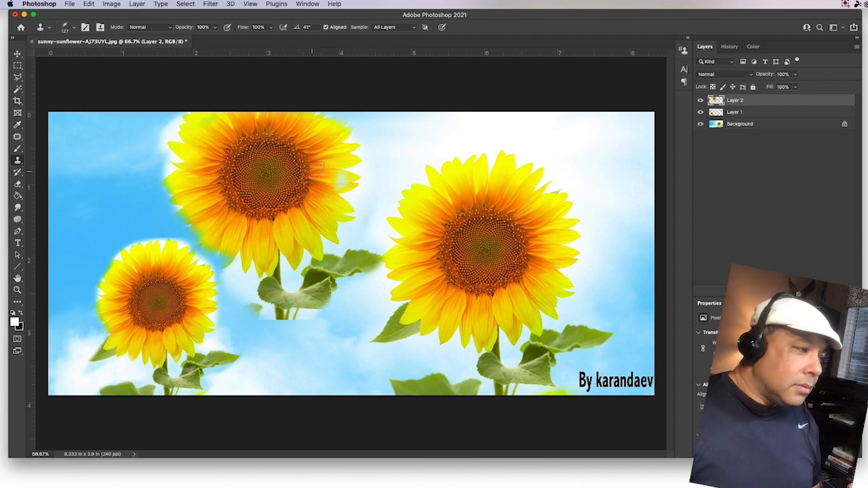
Step: Revert the History to the state just after adding Layer 2, discarding the first cloned sunflower
click(730, 47)
click(733, 197)
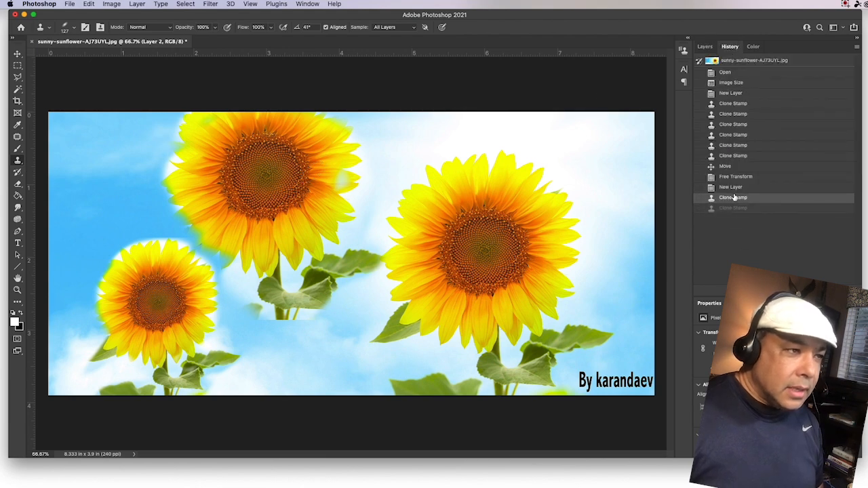
click(733, 188)
click(732, 199)
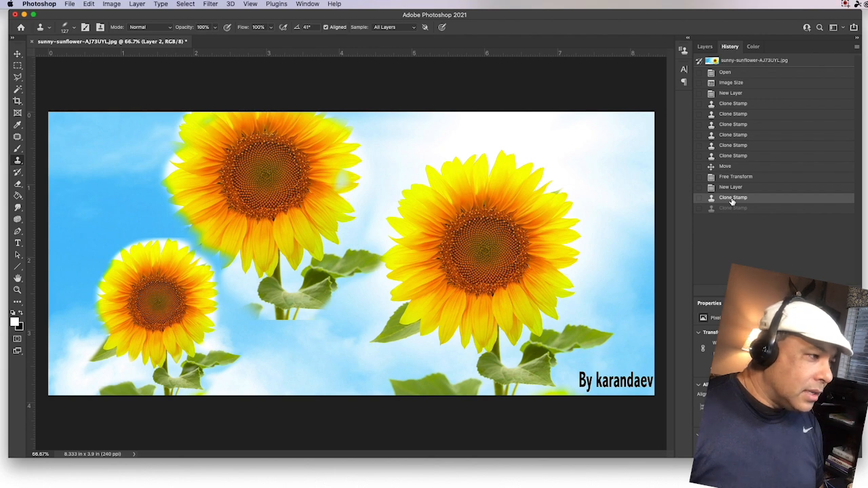
click(732, 187)
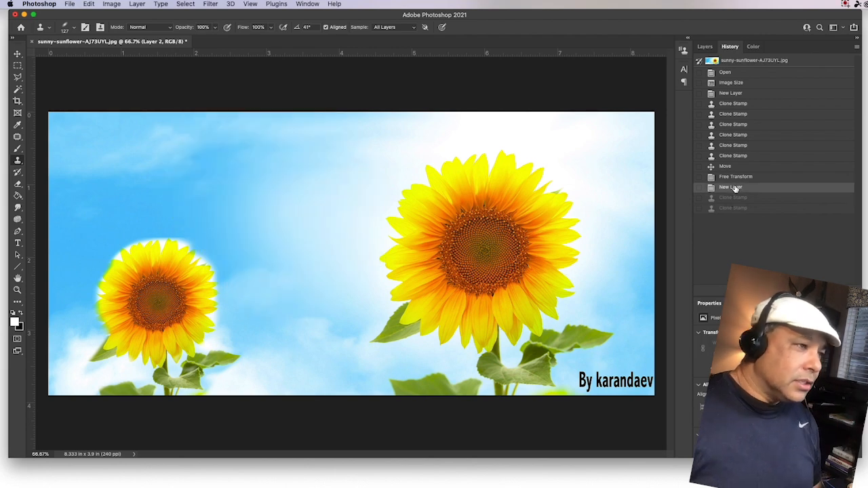
Step: Sample the sunflower on Background and clone it larger onto Layer 2 in the sky's centre
right_click(497, 247)
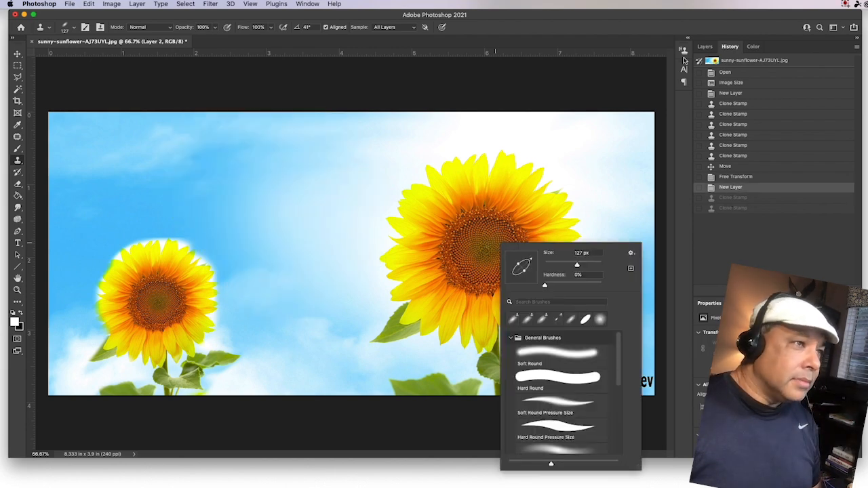
click(704, 46)
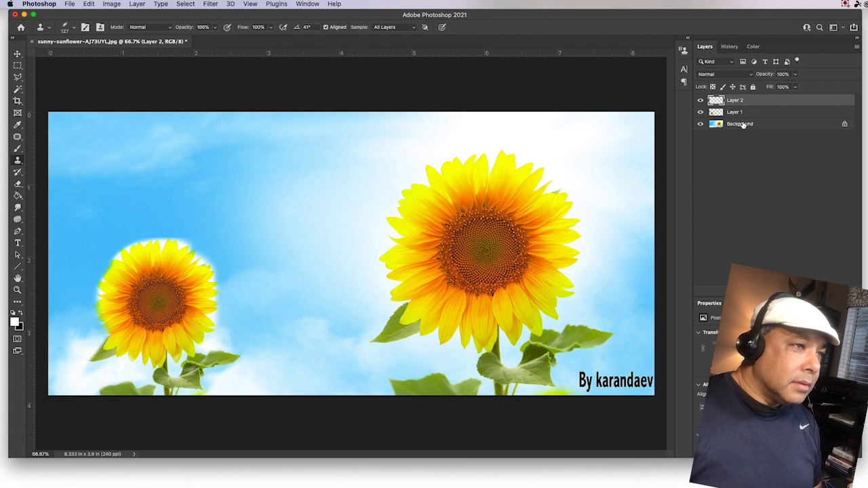
click(757, 123)
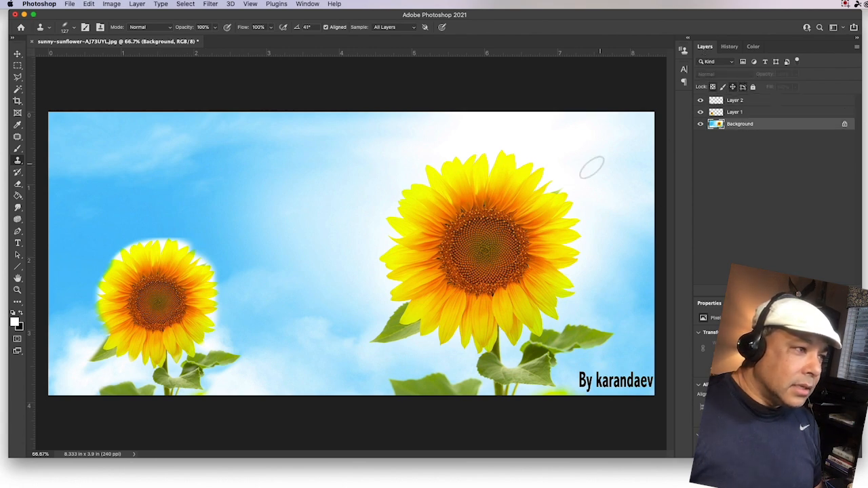
right_click(480, 238)
key(Escape)
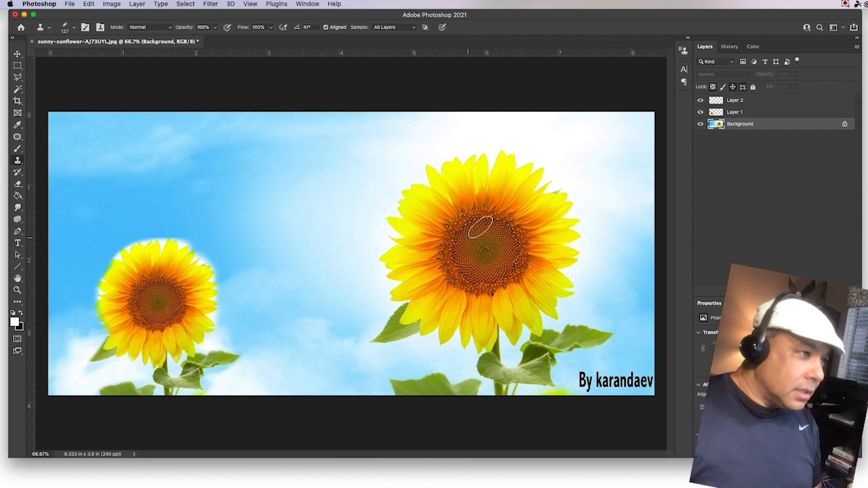
click(735, 101)
mouse_move(298, 205)
mouse_down()
mouse_move(307, 238)
mouse_move(292, 250)
mouse_move(315, 267)
mouse_move(285, 260)
mouse_move(326, 268)
mouse_move(351, 249)
mouse_move(331, 222)
mouse_move(311, 222)
mouse_move(307, 204)
mouse_move(255, 203)
mouse_move(249, 219)
mouse_move(333, 189)
mouse_move(285, 164)
mouse_move(371, 216)
mouse_move(378, 239)
mouse_move(381, 220)
mouse_move(347, 181)
mouse_move(302, 172)
mouse_move(285, 274)
mouse_move(349, 296)
mouse_move(296, 281)
mouse_move(311, 287)
mouse_move(371, 258)
mouse_move(359, 293)
mouse_move(306, 302)
mouse_move(317, 306)
mouse_move(270, 291)
mouse_move(244, 234)
mouse_move(274, 172)
mouse_move(245, 202)
mouse_move(239, 225)
mouse_move(251, 180)
mouse_move(241, 252)
mouse_move(256, 288)
mouse_move(232, 244)
mouse_move(238, 198)
mouse_move(257, 177)
mouse_move(304, 160)
mouse_move(359, 185)
mouse_move(381, 235)
mouse_move(381, 191)
mouse_move(313, 134)
mouse_move(273, 146)
mouse_move(241, 181)
mouse_move(235, 224)
mouse_move(335, 236)
mouse_move(352, 215)
mouse_move(369, 271)
mouse_move(375, 267)
mouse_move(376, 280)
mouse_move(386, 270)
mouse_move(384, 286)
mouse_move(393, 227)
mouse_move(366, 161)
mouse_move(411, 252)
mouse_move(384, 278)
mouse_up()
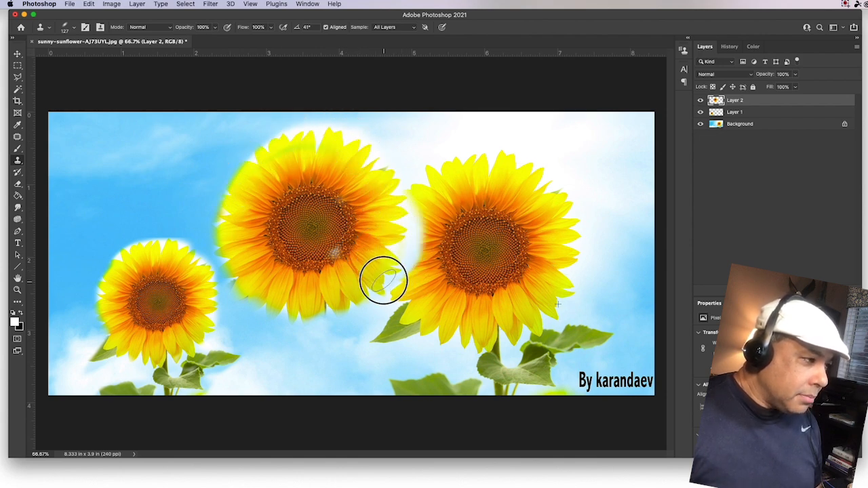
Step: With the Move tool on Layer 2, shift the middle sunflower slightly right
click(18, 54)
right_click(284, 177)
click(286, 175)
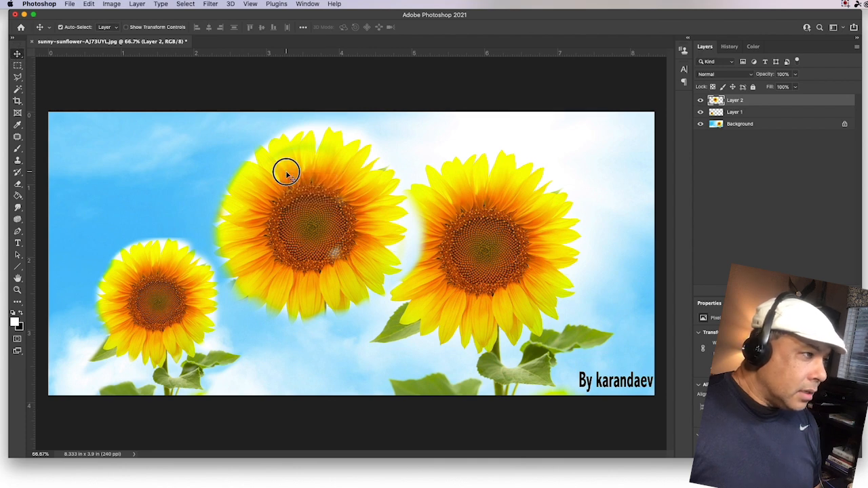
drag(287, 176, 325, 180)
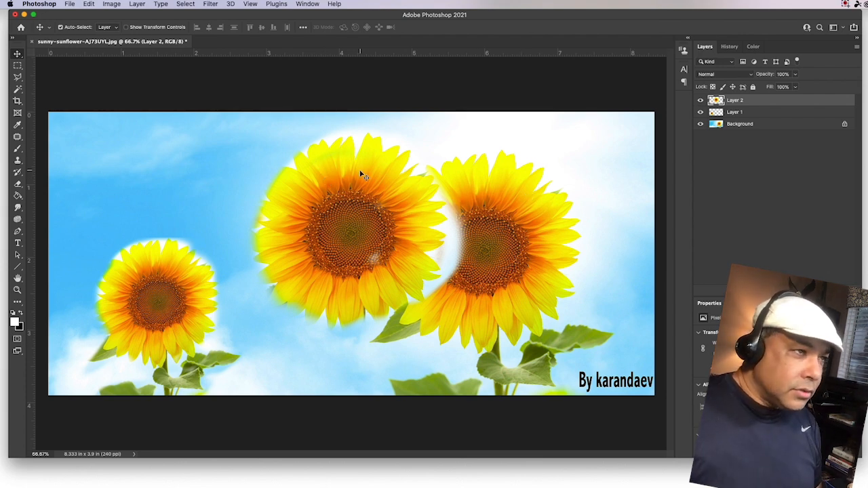
Step: Unlock the Background layer and drag the sunflower down-left between the other two flowers
click(843, 125)
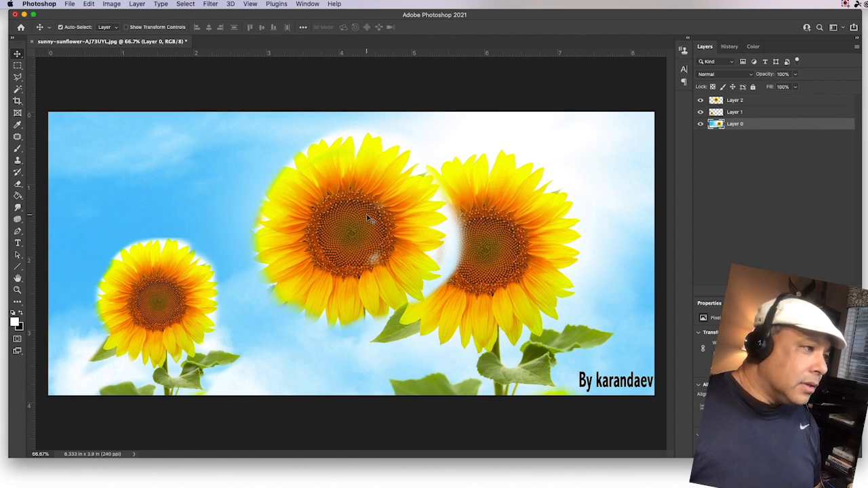
drag(382, 216, 348, 317)
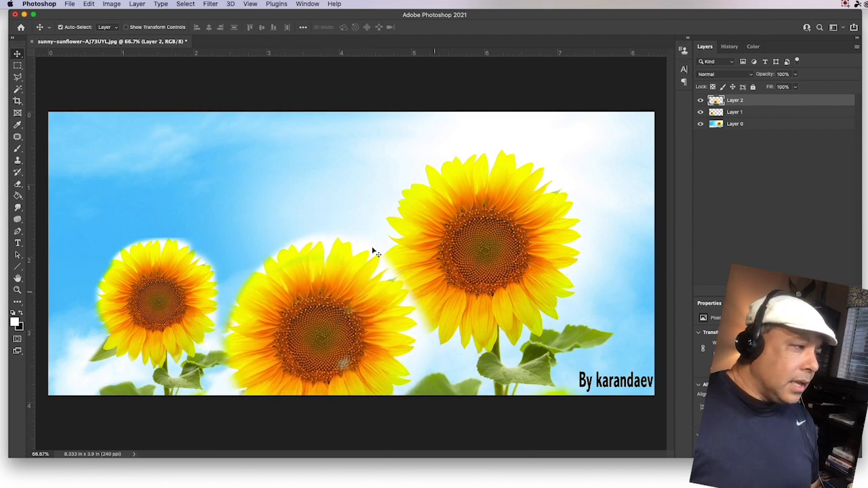
click(18, 184)
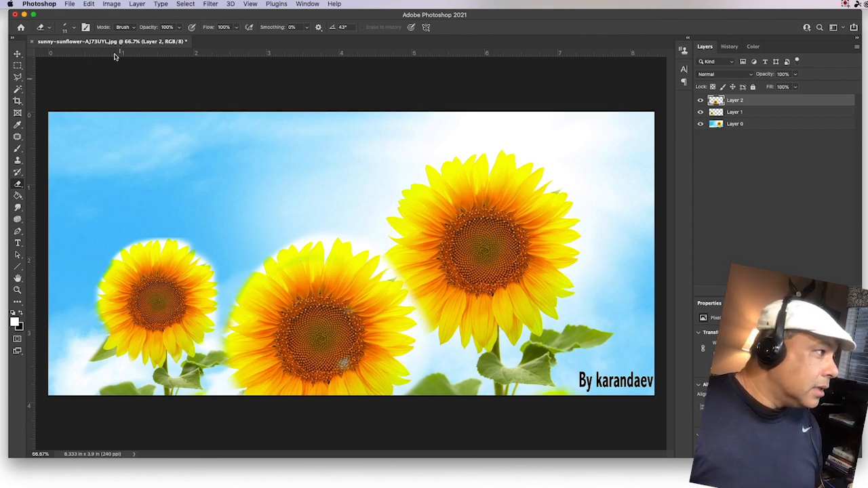
Step: Enlarge the eraser to 188 px and erase the copied sunflower's hard edges on Layer 2
click(74, 28)
drag(62, 58, 100, 57)
mouse_move(442, 337)
mouse_down()
mouse_move(436, 341)
mouse_move(423, 347)
mouse_move(431, 373)
mouse_move(421, 296)
mouse_move(420, 257)
mouse_up()
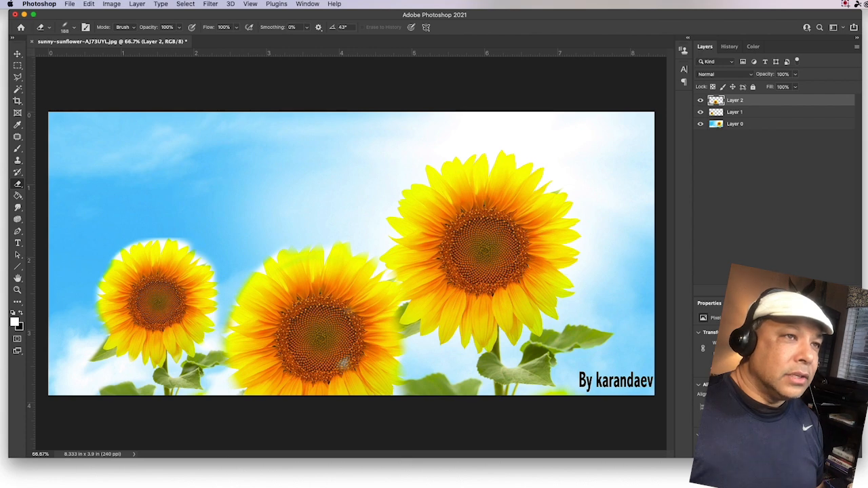
drag(867, 41, 665, 53)
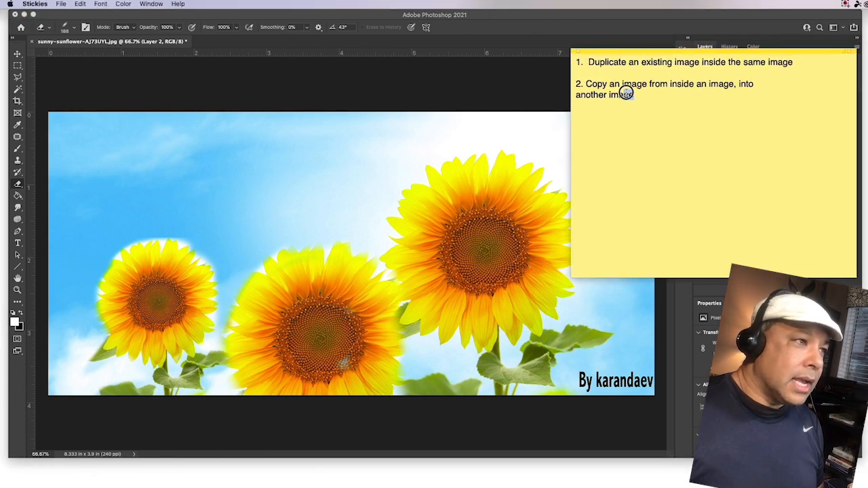
Step: Highlight the second topic in the Stickies note, slide the note off-screen, and return to Photoshop
drag(625, 93, 595, 84)
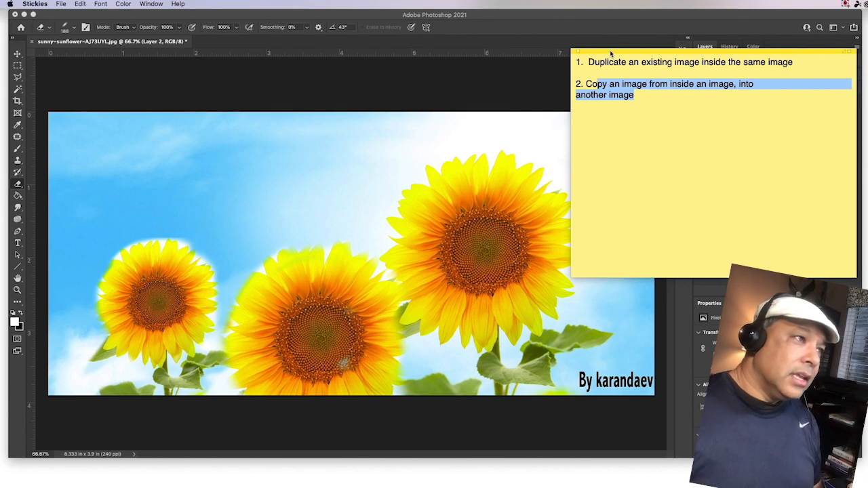
drag(610, 54, 867, 53)
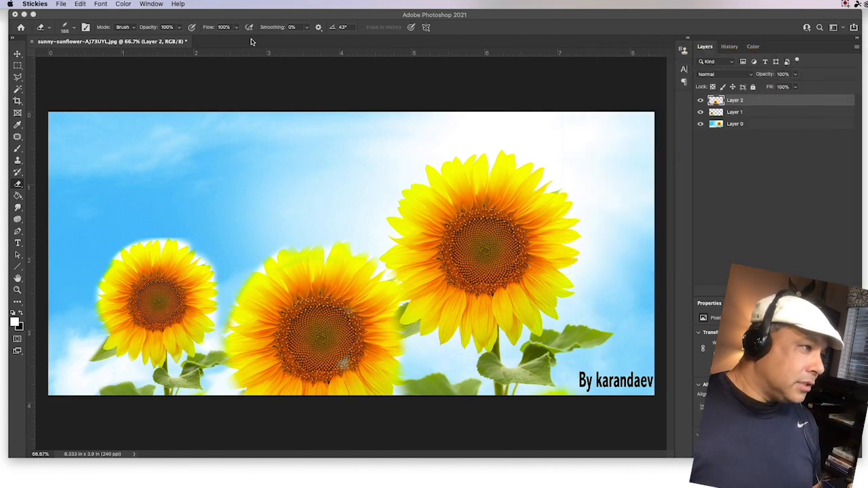
key(super+Tab)
key(super+Tab)
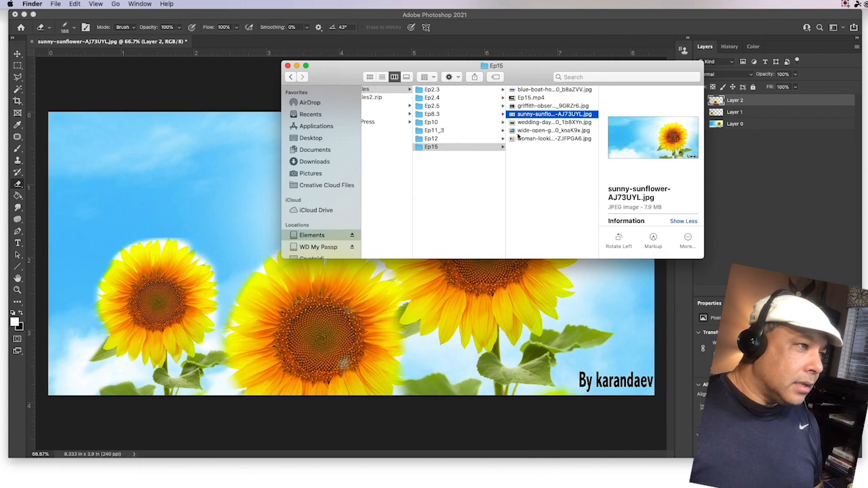
Step: Quick Look the green pastures and blue boathouse JPEGs in the Ep15 folder
click(520, 131)
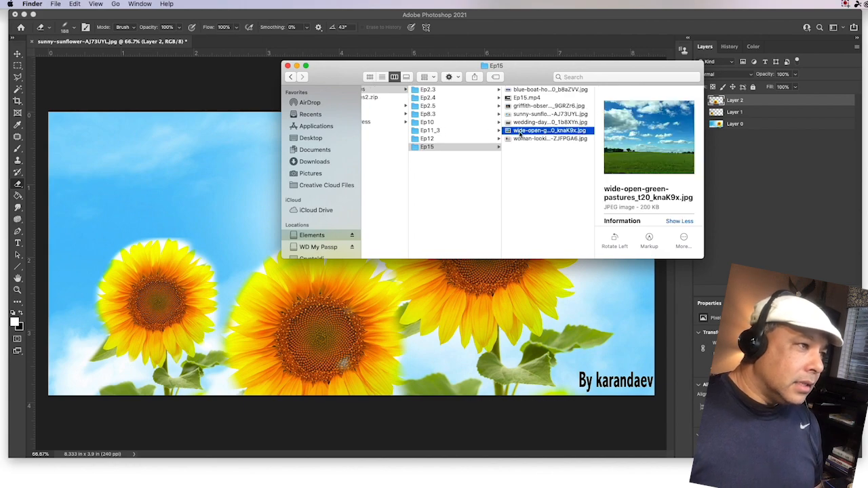
key(space)
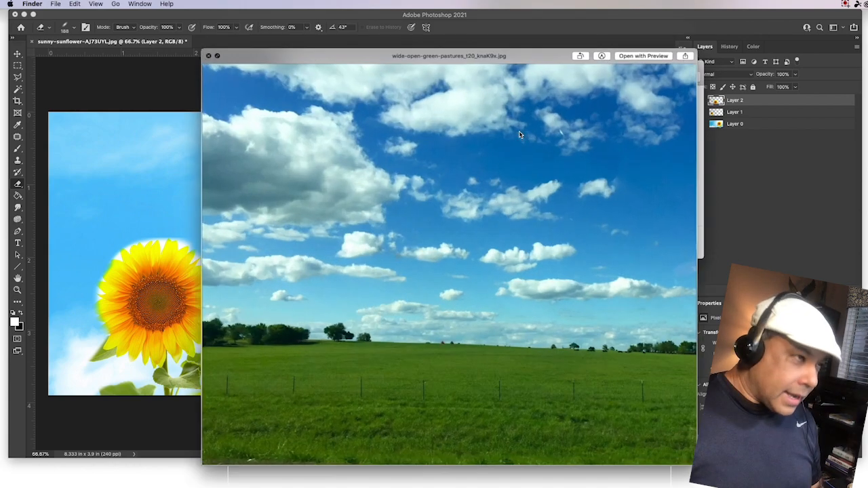
key(space)
click(522, 90)
key(space)
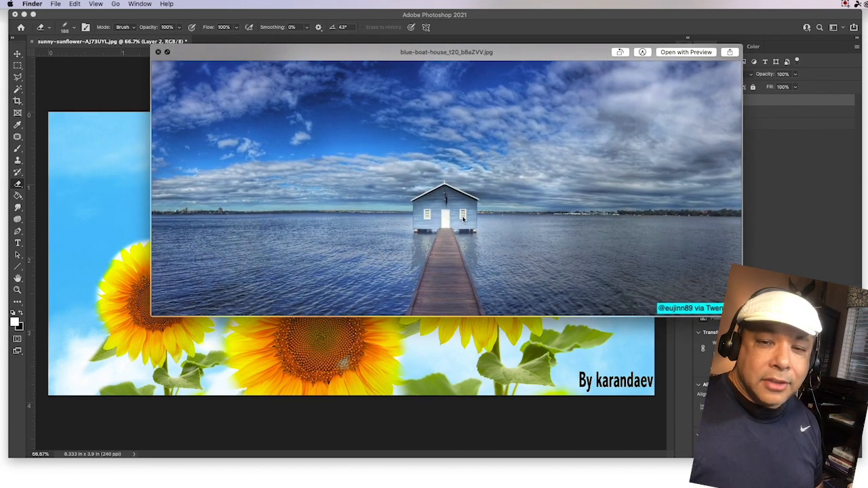
key(space)
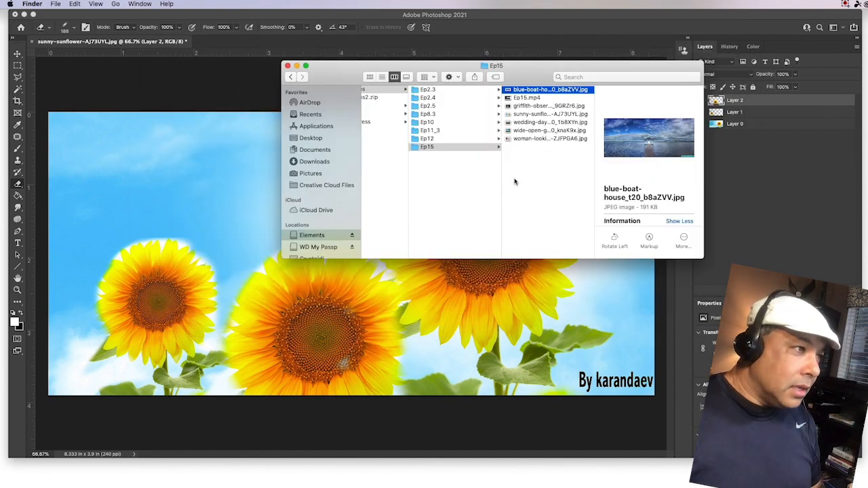
Step: Open both selected JPEGs in Adobe Photoshop 2021 using Open With
super+click(526, 130)
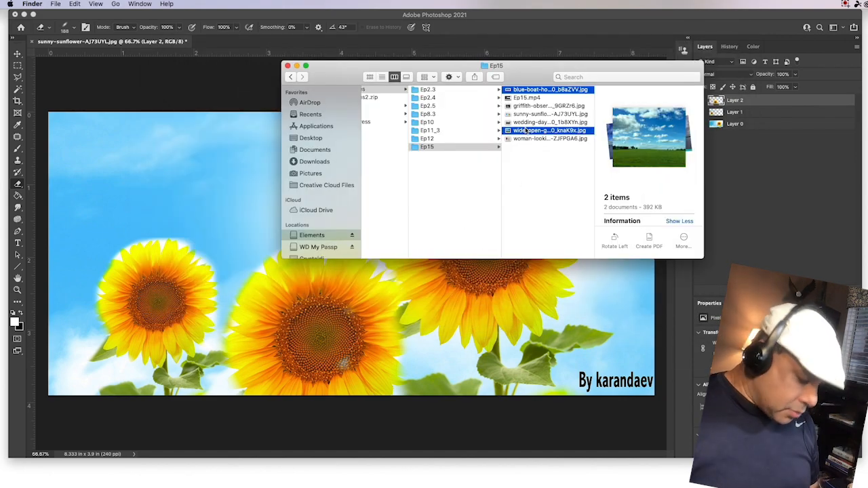
right_click(526, 131)
mouse_move(556, 155)
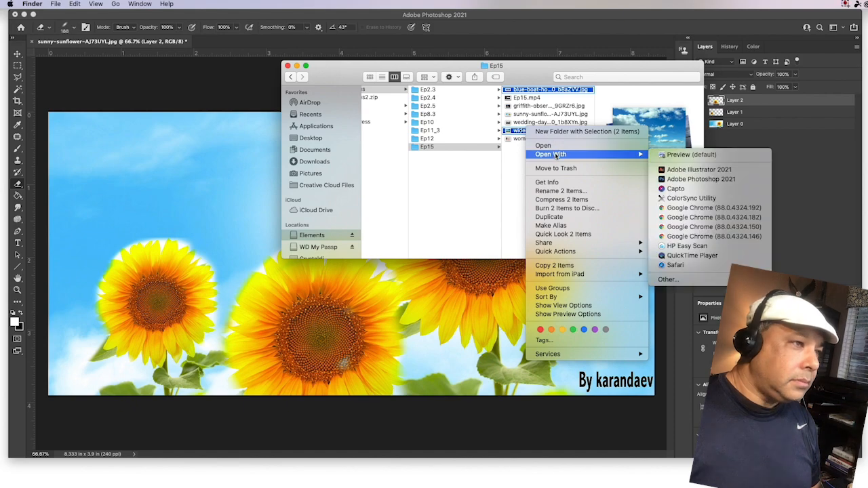
click(676, 181)
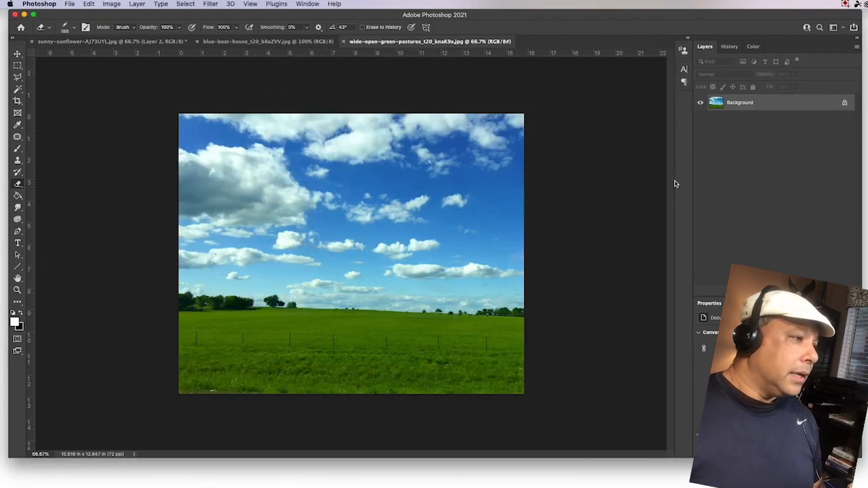
Step: Choose the Rectangular Marquee tool and float the blue-boat-house document in its own window on the left
click(270, 42)
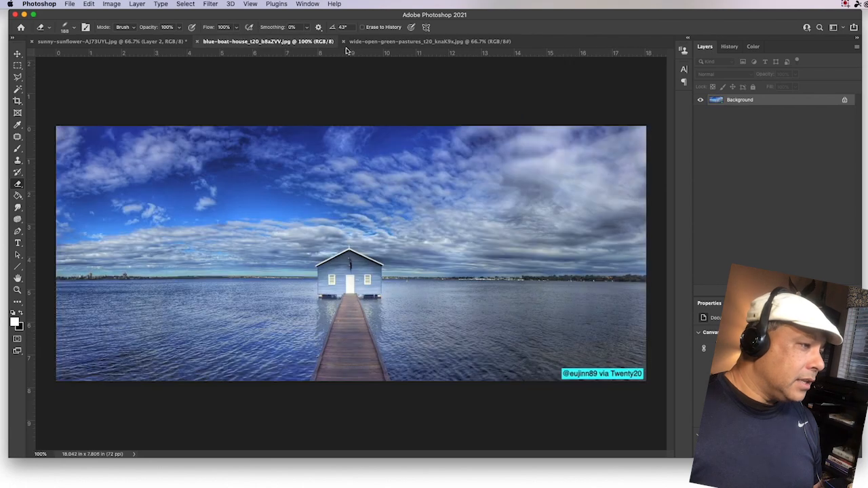
click(375, 42)
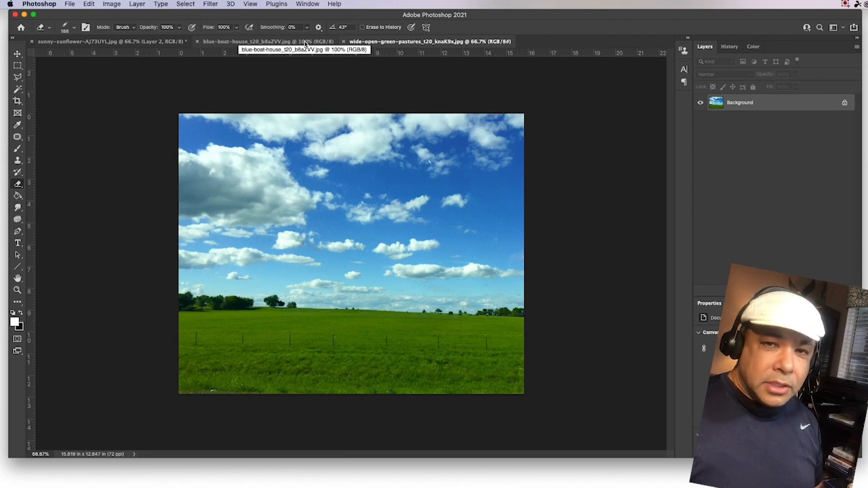
click(17, 55)
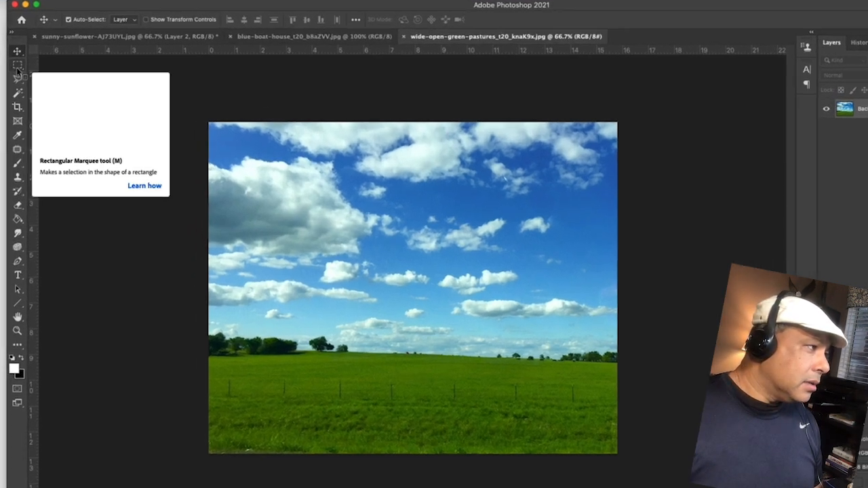
click(18, 68)
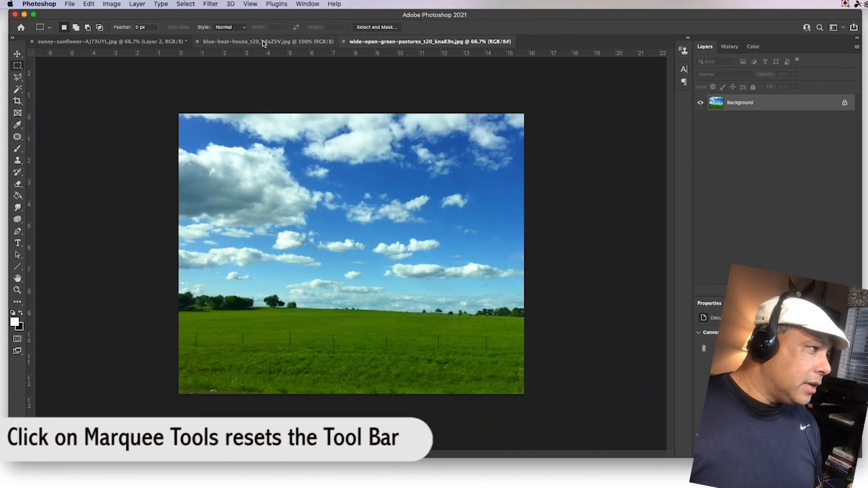
click(259, 42)
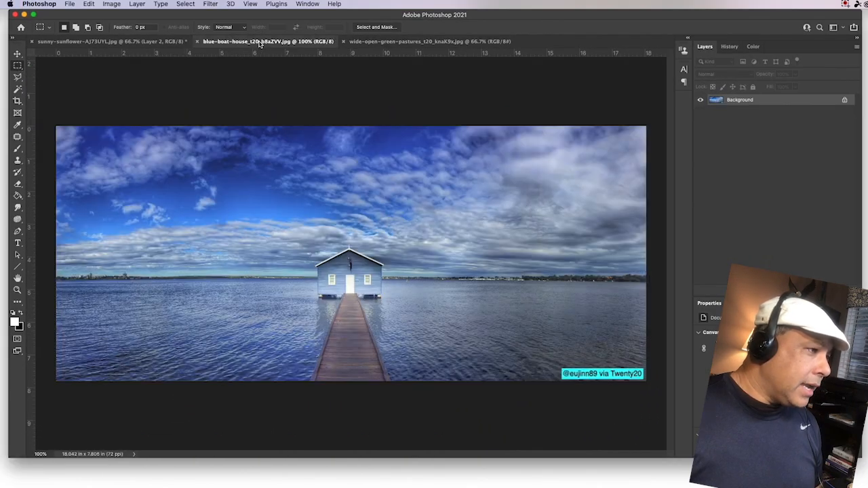
drag(270, 44, 198, 91)
drag(333, 91, 235, 87)
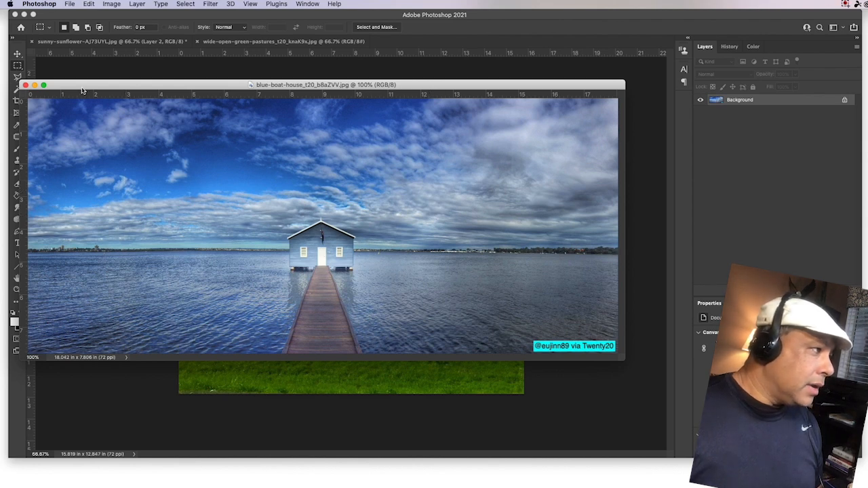
Step: Marquee-select the boathouse and boardwalk, then crop the photo to that selection with Image > Crop
drag(227, 104, 398, 355)
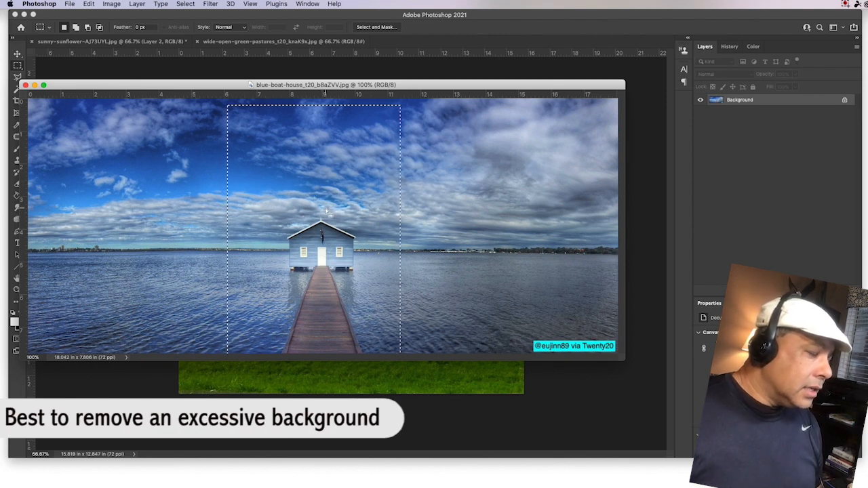
click(239, 208)
drag(238, 212, 394, 350)
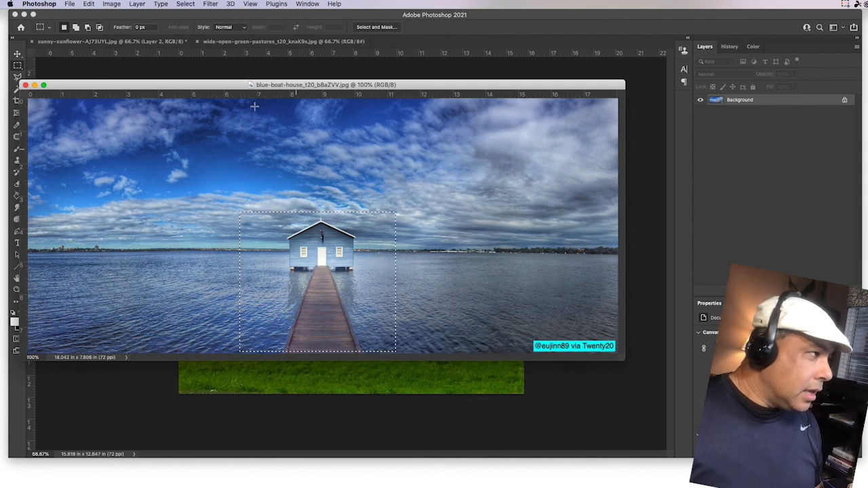
click(111, 4)
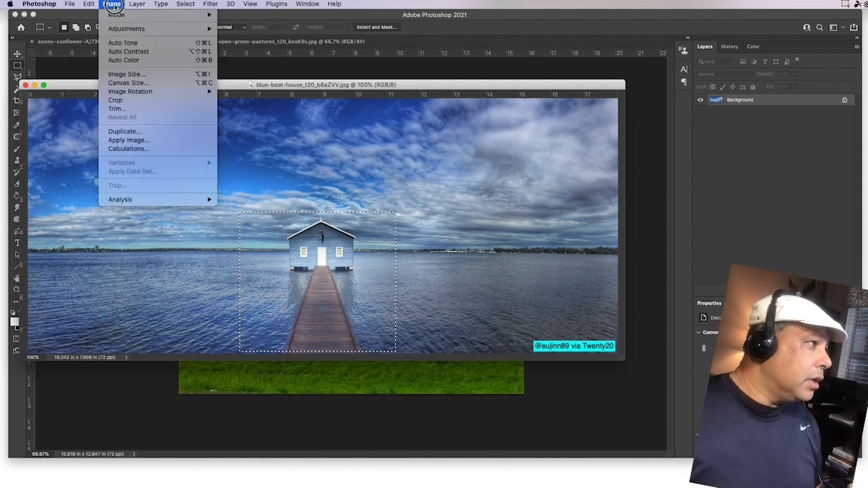
click(115, 101)
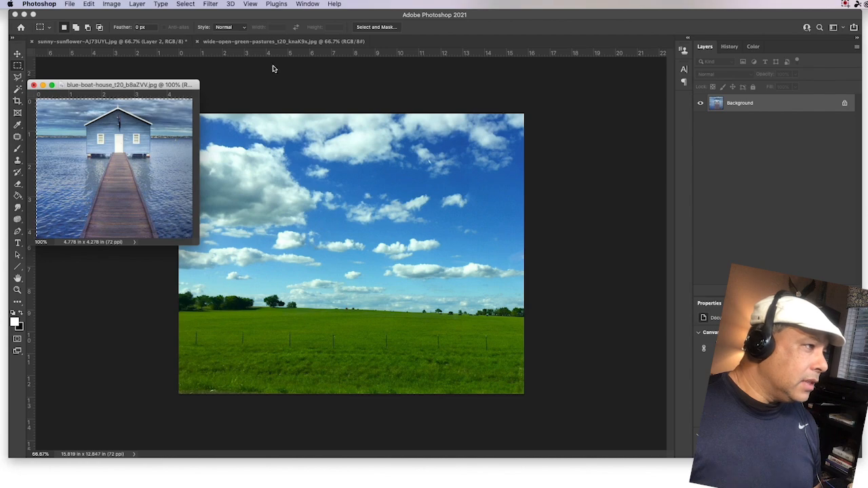
Step: Float the pastures document in its own window and close the sunflower document without saving
click(284, 43)
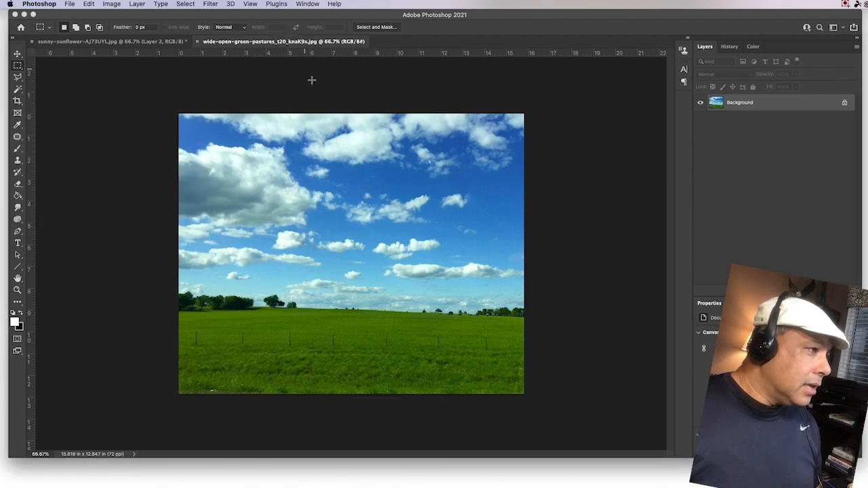
drag(281, 42, 354, 70)
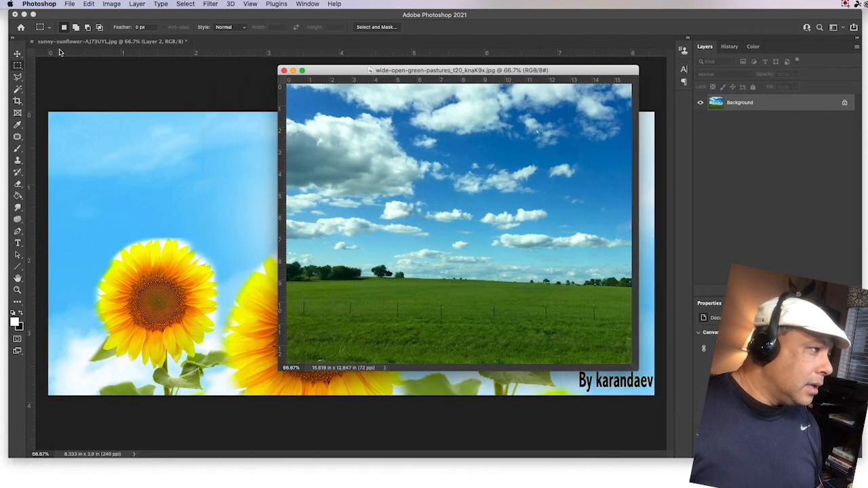
click(31, 42)
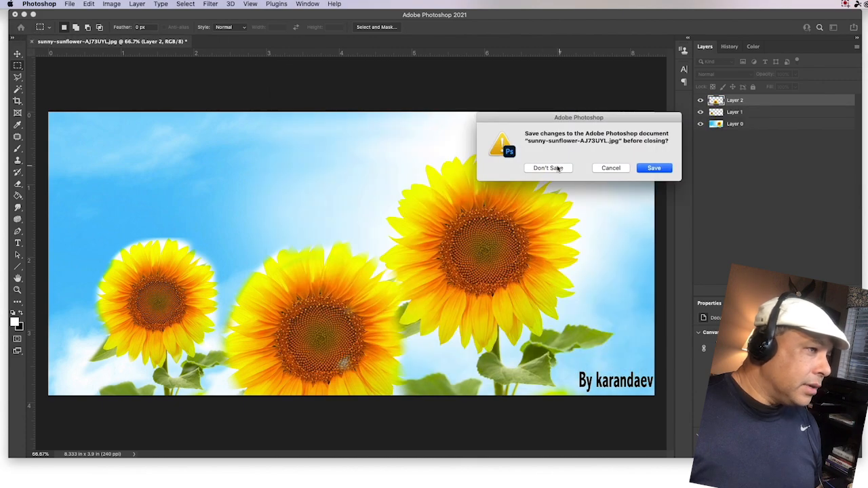
click(559, 168)
drag(387, 75, 327, 86)
Step: Arrange the two photo windows apart and bring the pasture photo forward from the Window menu
click(307, 4)
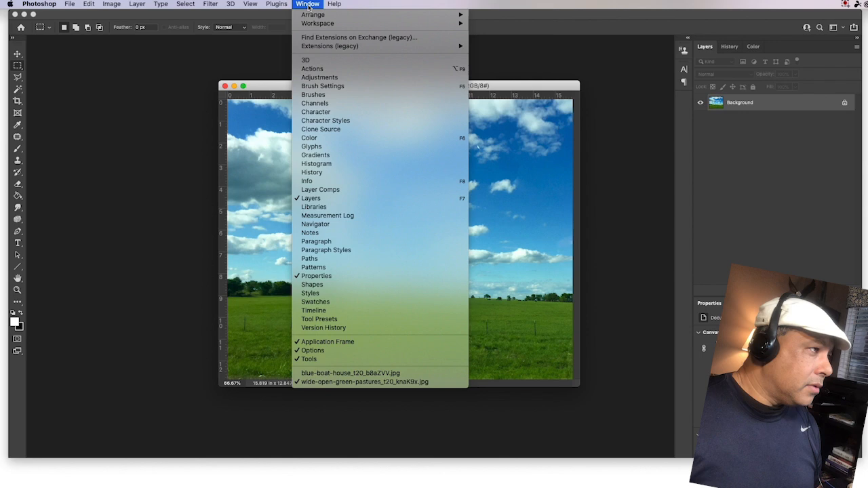
click(311, 375)
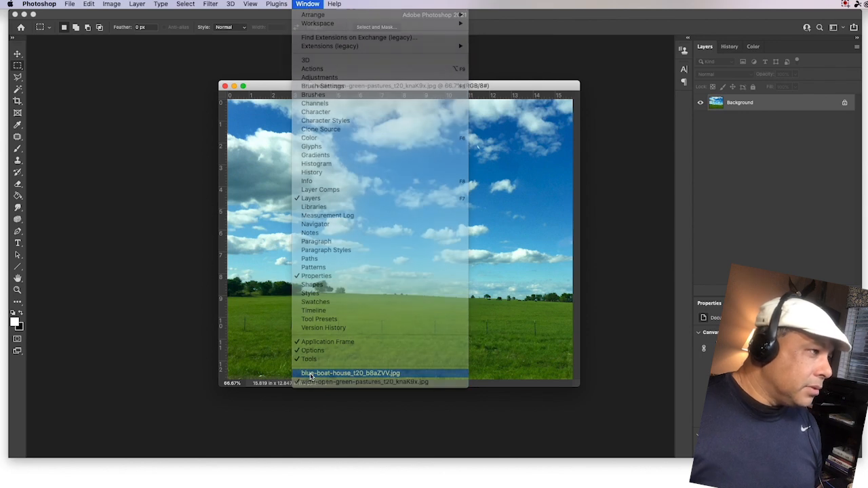
drag(296, 74, 368, 47)
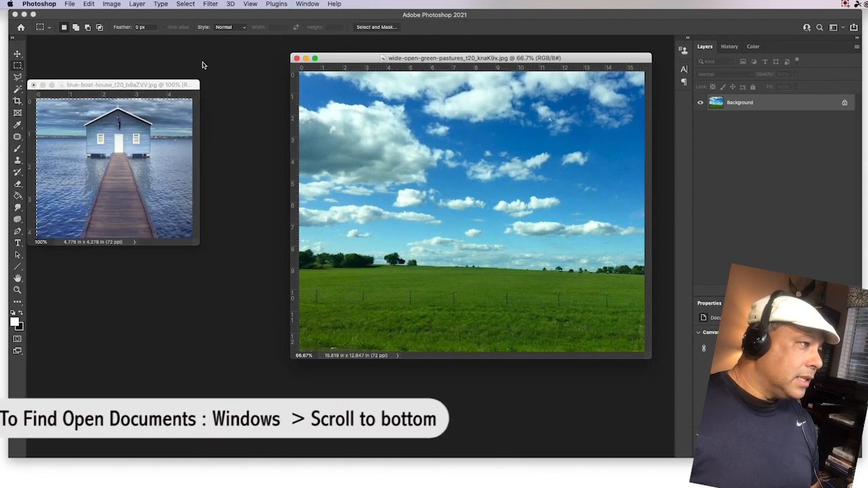
drag(151, 85, 226, 54)
click(311, 4)
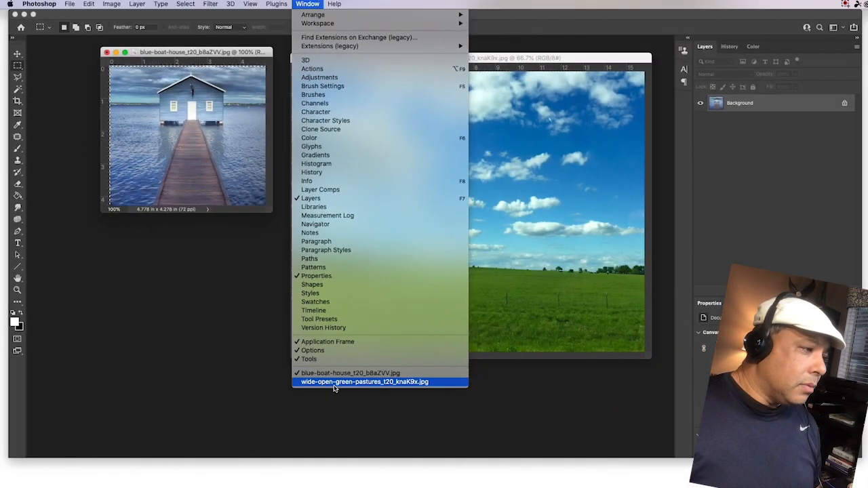
click(339, 384)
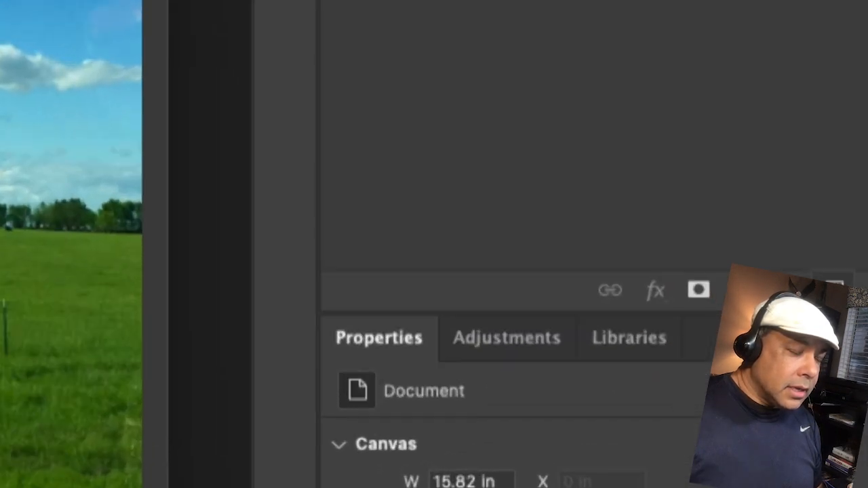
Step: Add an empty layer to the pasture photo and set up Clone Stamp at 76 px on the boathouse photo
click(833, 288)
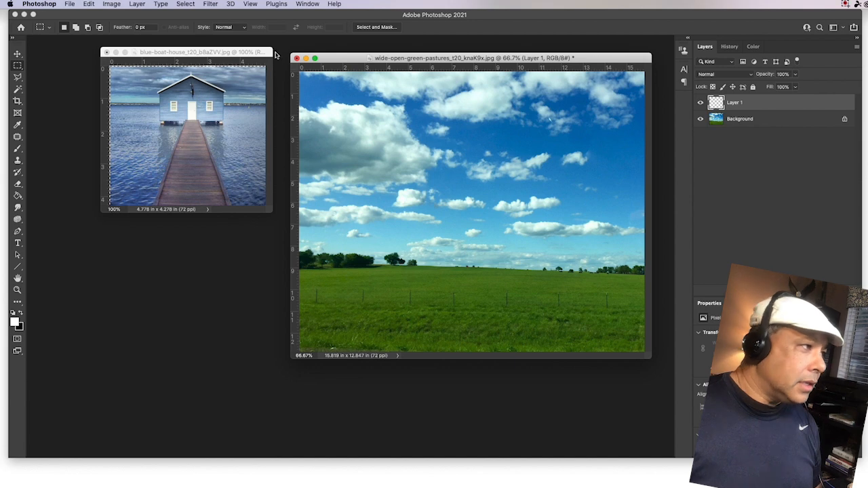
click(217, 55)
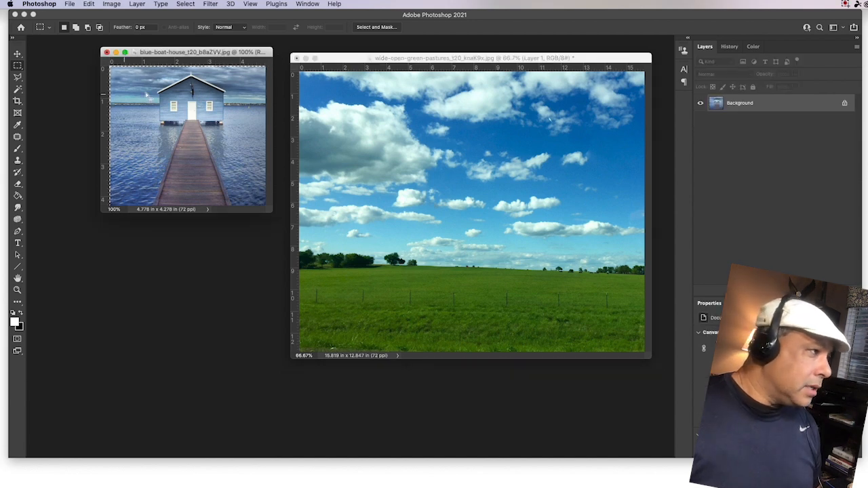
click(18, 160)
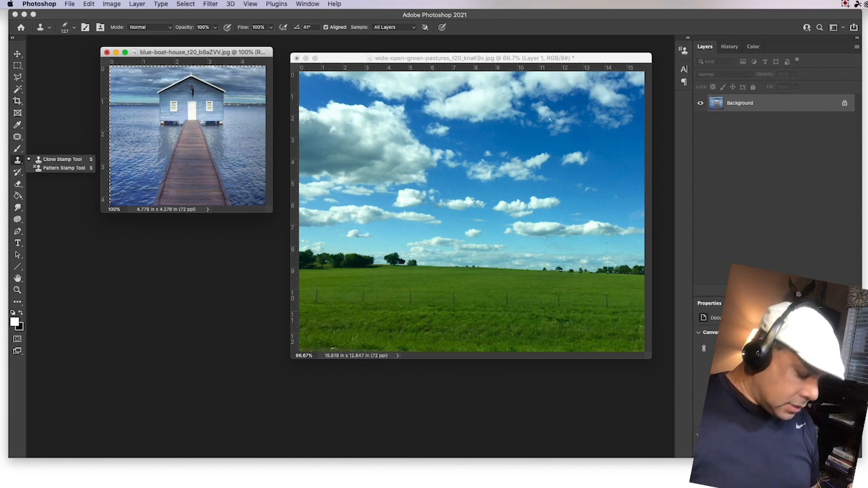
click(74, 28)
drag(92, 57, 80, 56)
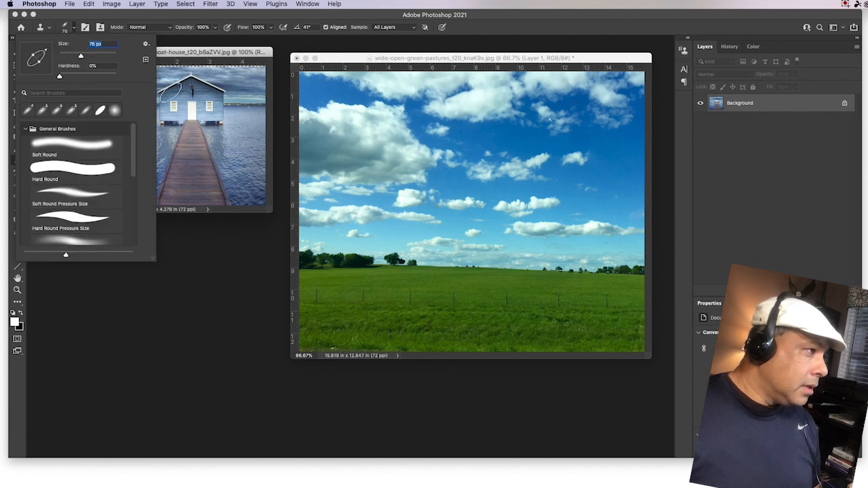
Step: Dismiss the missing clone source warnings and reduce the clone brush to 54 px
click(381, 117)
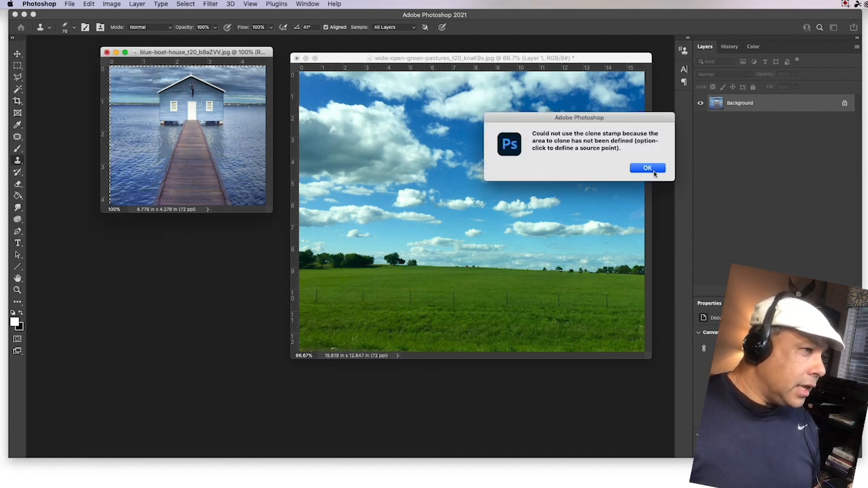
click(648, 168)
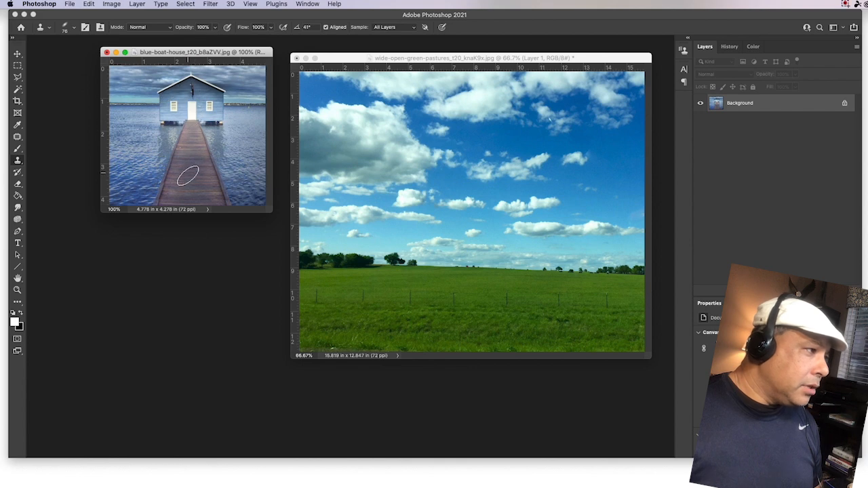
click(172, 196)
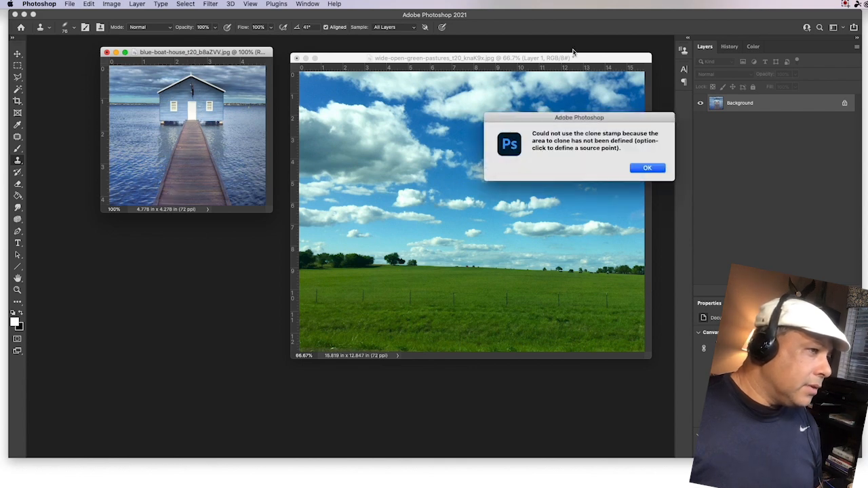
click(643, 169)
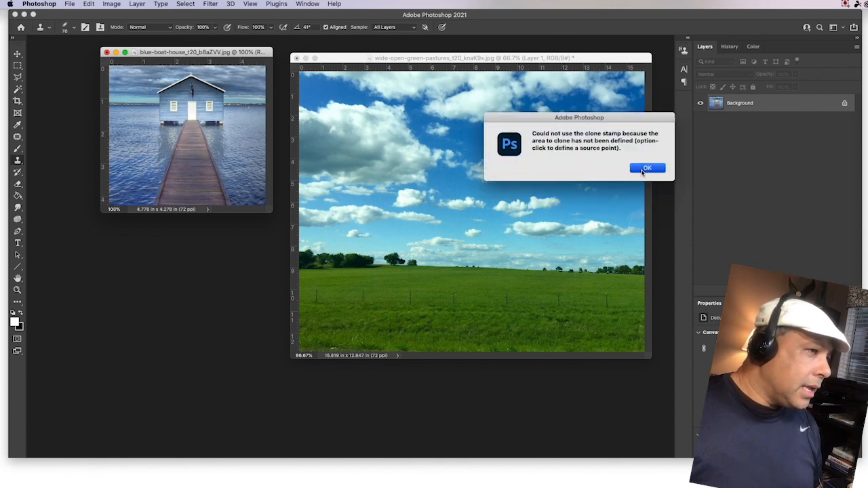
click(72, 29)
drag(80, 59, 74, 59)
click(179, 55)
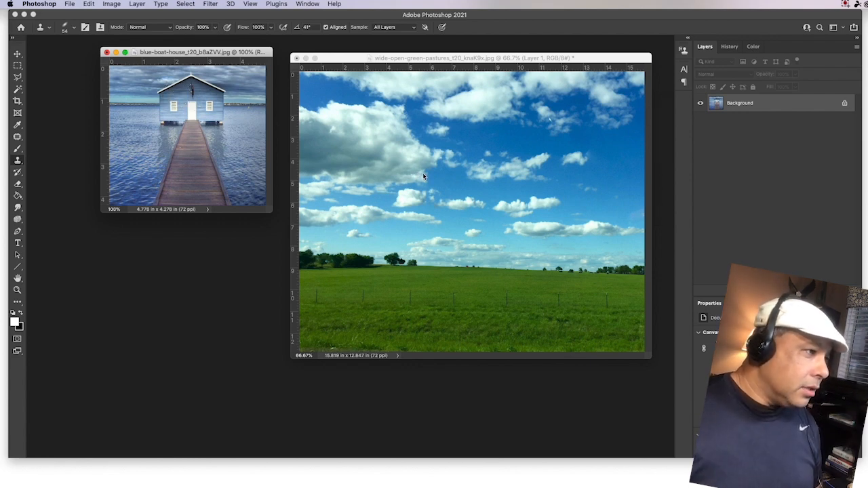
Step: Clone the blue boathouse and boardwalk onto Layer 1 at the pasture's horizon
click(468, 186)
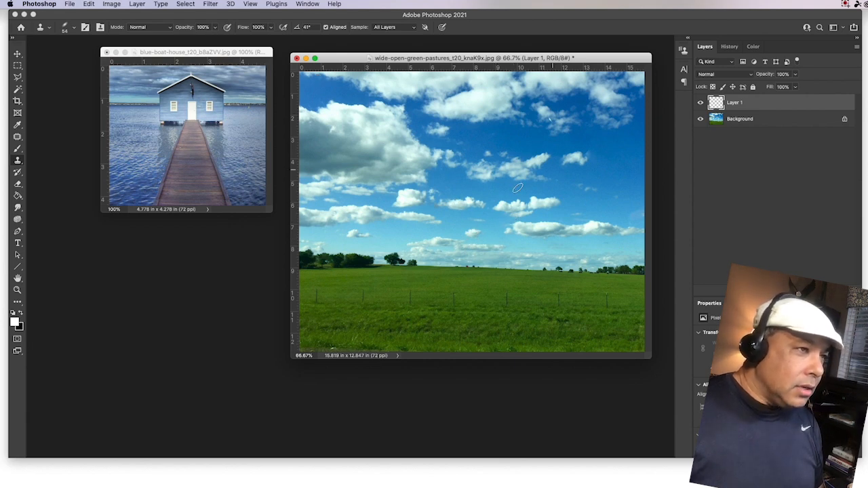
mouse_move(441, 242)
mouse_down()
mouse_move(471, 252)
mouse_move(457, 249)
mouse_move(444, 230)
mouse_move(429, 241)
mouse_move(430, 252)
mouse_move(471, 270)
mouse_move(468, 243)
mouse_move(470, 271)
mouse_move(428, 254)
mouse_move(430, 240)
mouse_move(446, 229)
mouse_move(472, 248)
mouse_move(473, 259)
mouse_move(448, 258)
mouse_move(452, 279)
mouse_move(447, 271)
mouse_move(442, 289)
mouse_move(446, 274)
mouse_move(448, 306)
mouse_move(456, 290)
mouse_move(462, 305)
mouse_move(459, 291)
mouse_move(463, 327)
mouse_move(437, 296)
mouse_move(448, 238)
mouse_move(469, 251)
mouse_move(448, 252)
mouse_up()
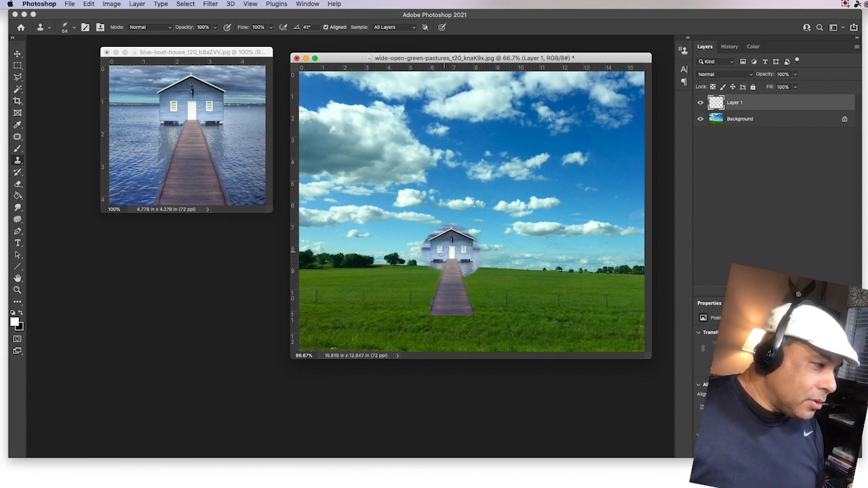
Step: Shift the cloned boathouse down, enlarge it to about 169%, and lower it until the boardwalk reaches the bottom edge
click(18, 54)
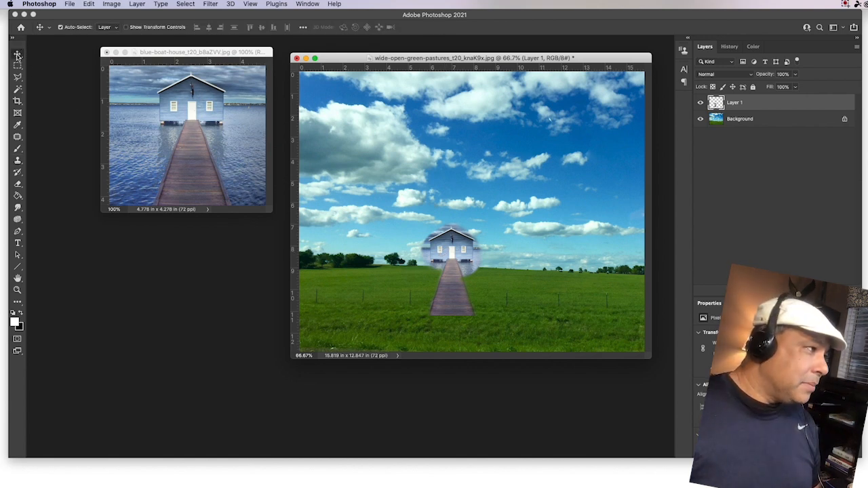
drag(448, 255, 464, 260)
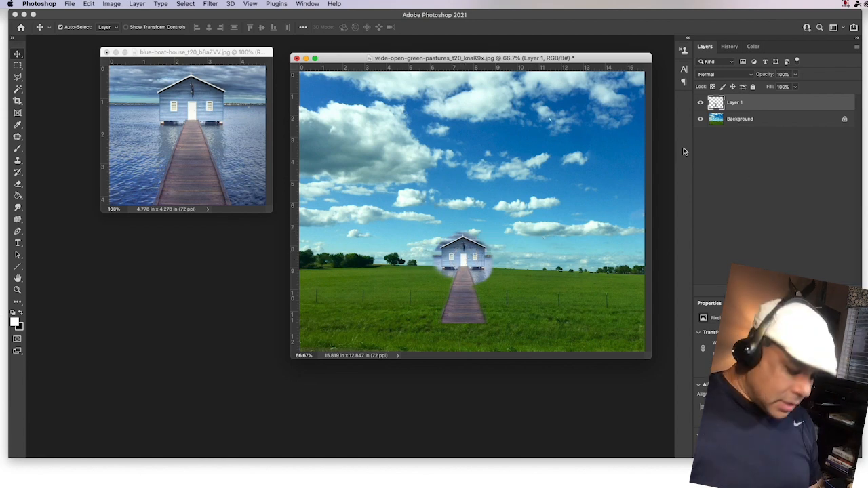
key(super+t)
drag(500, 225, 546, 167)
drag(503, 207, 499, 246)
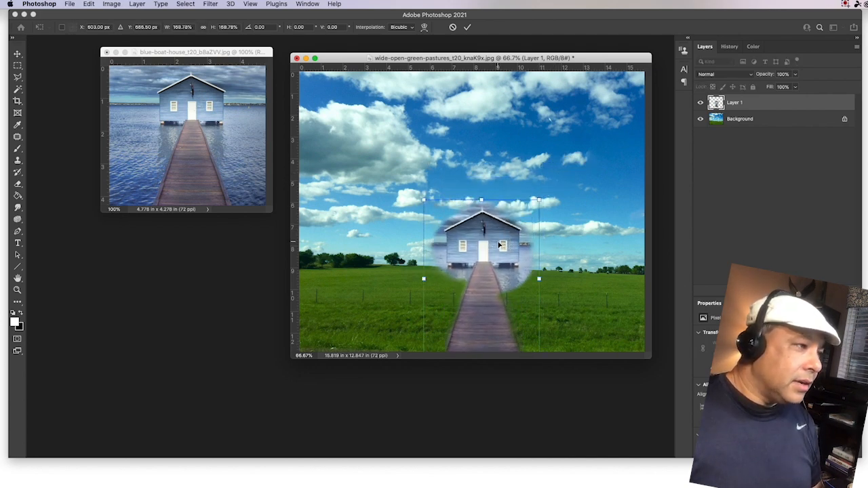
key(Return)
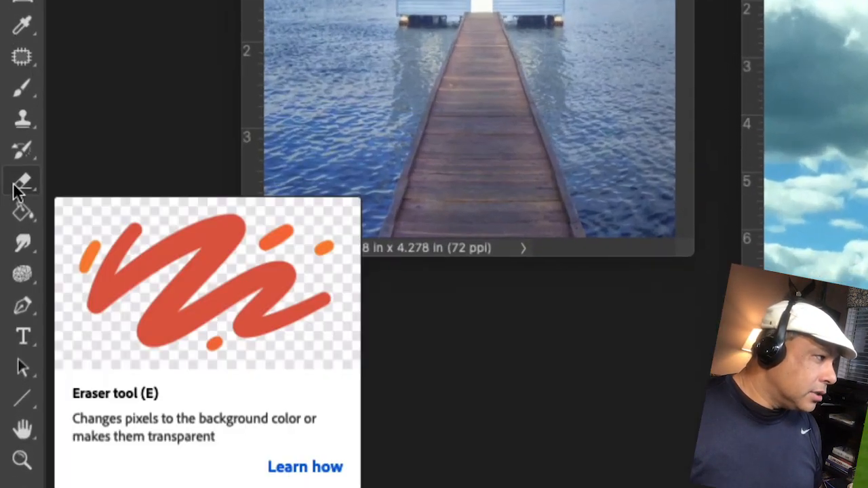
Step: With a 52 px eraser, remove the leftover water along the boardwalk's right side
click(18, 185)
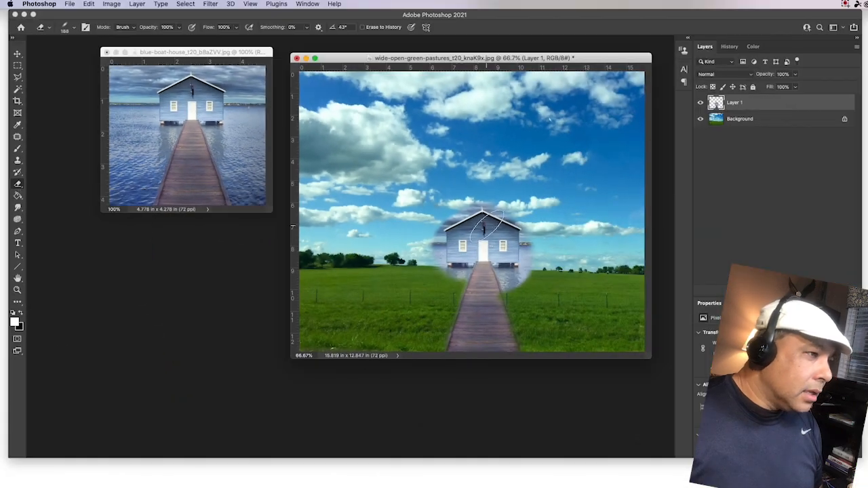
click(74, 27)
drag(100, 55, 74, 56)
drag(524, 286, 513, 279)
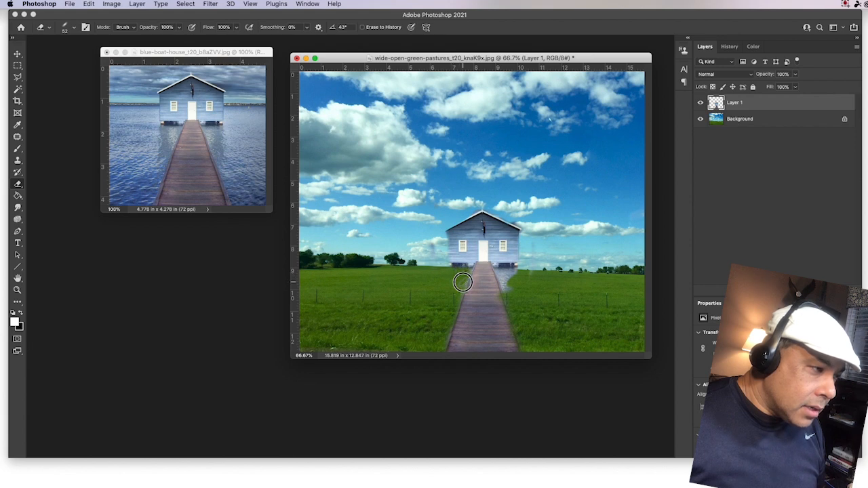
drag(513, 288, 503, 273)
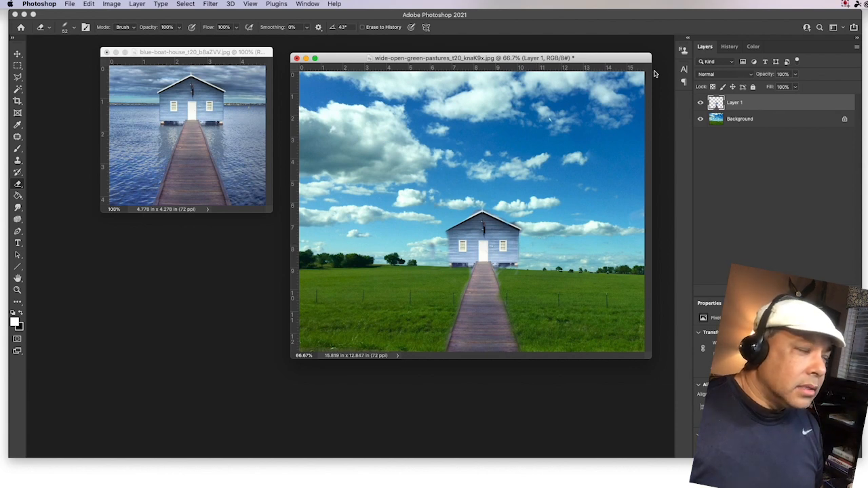
Step: Lower the boathouse layer slightly and erase the dark strip under the house's left side
click(17, 55)
drag(487, 235, 493, 243)
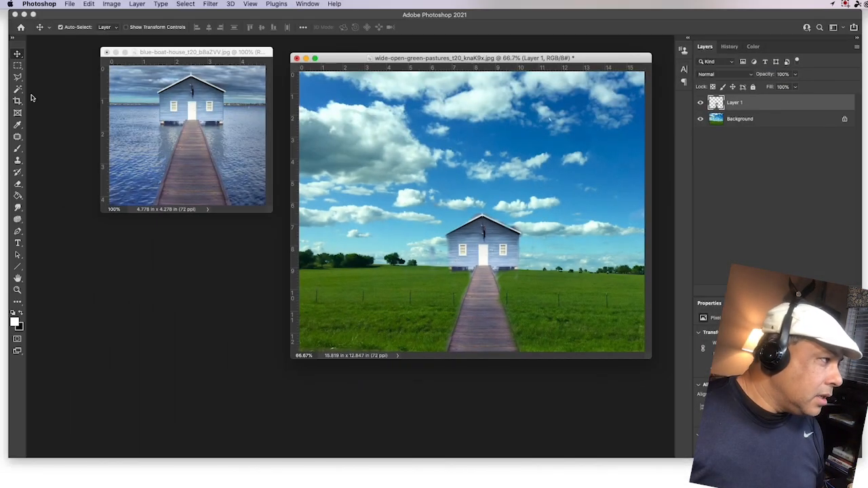
click(18, 190)
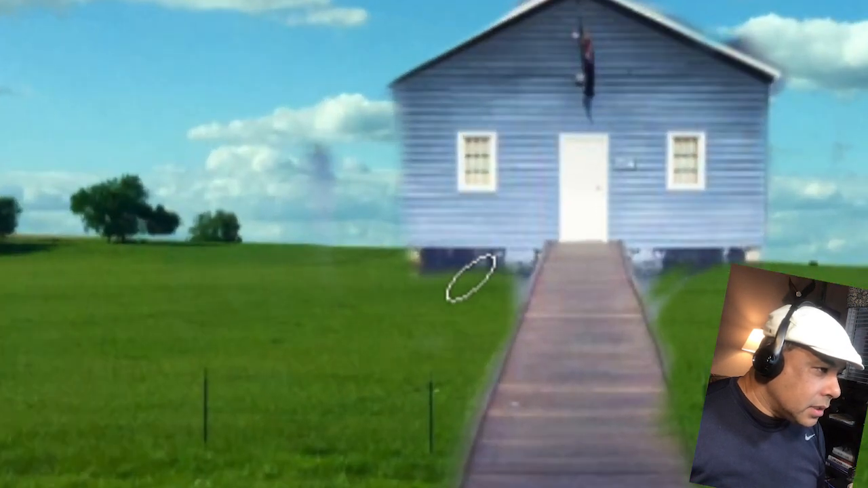
mouse_move(471, 278)
mouse_down()
mouse_move(408, 281)
mouse_move(499, 283)
mouse_move(502, 291)
mouse_up()
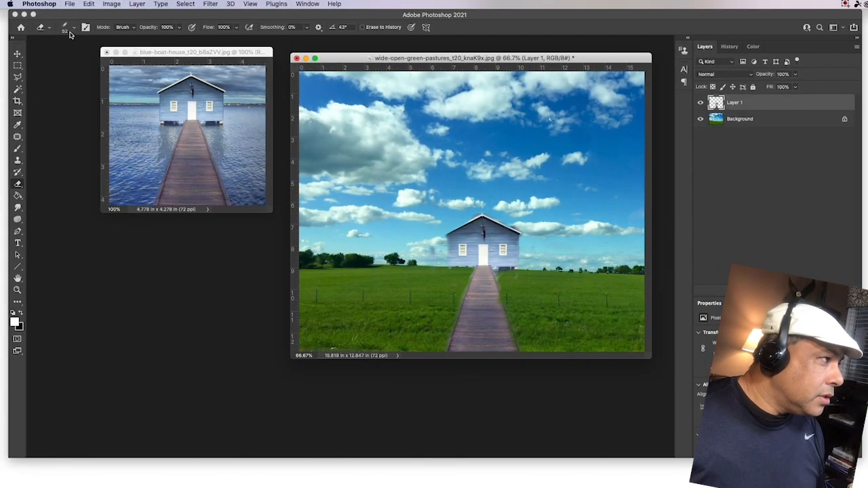
Step: Rotate the eraser tip angle and erase the pale fringe beside the boardwalk
click(75, 28)
drag(44, 52, 30, 52)
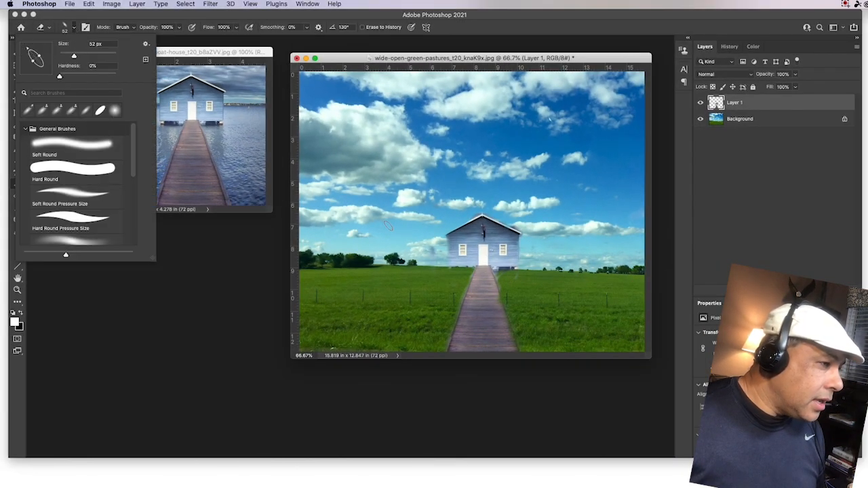
click(528, 305)
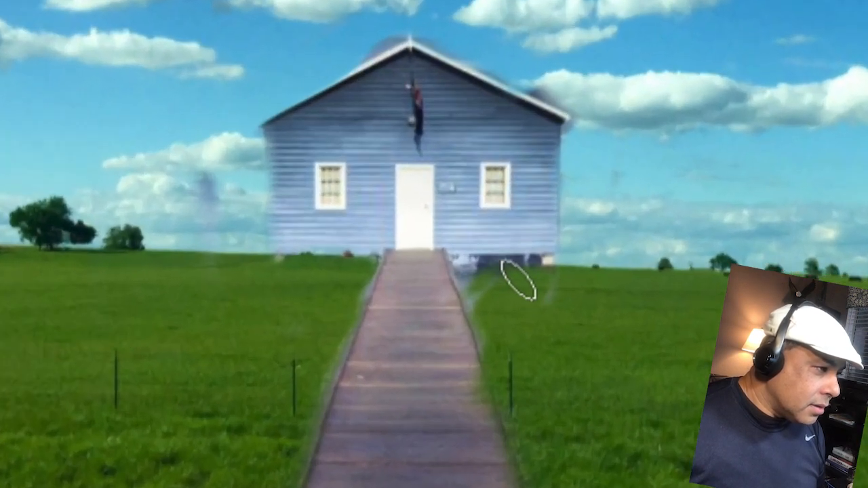
mouse_move(480, 281)
mouse_down()
mouse_move(524, 302)
mouse_move(571, 299)
mouse_move(524, 283)
mouse_move(566, 285)
mouse_move(524, 295)
mouse_up()
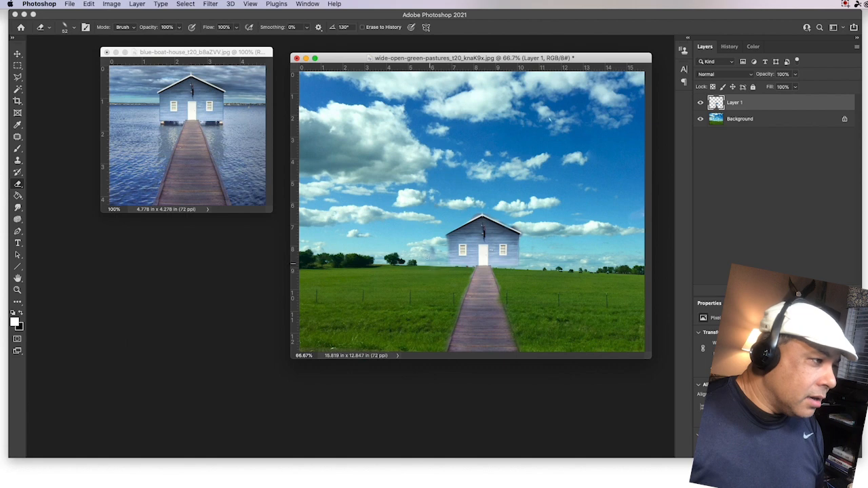
Step: Nudge the boathouse layer a little lower at the horizon
click(17, 54)
drag(479, 251, 481, 256)
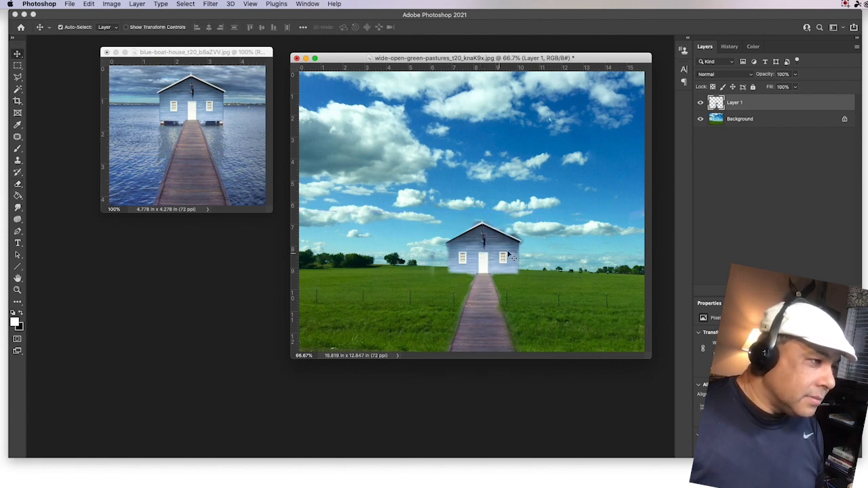
click(18, 184)
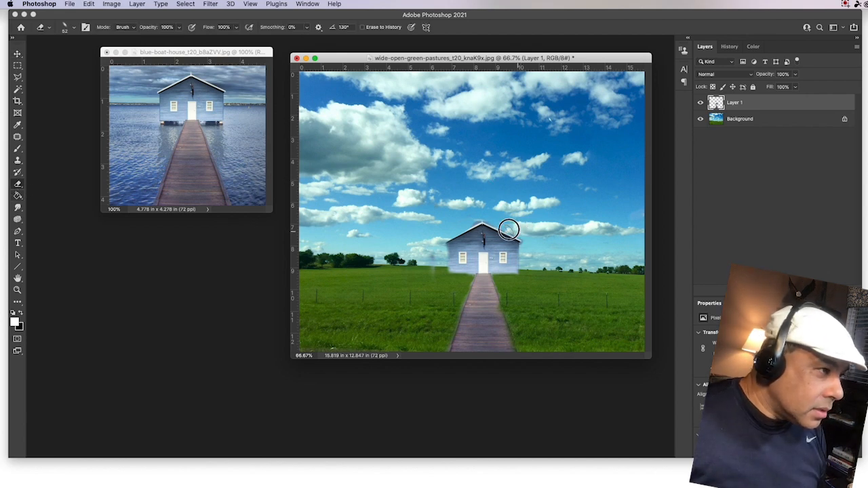